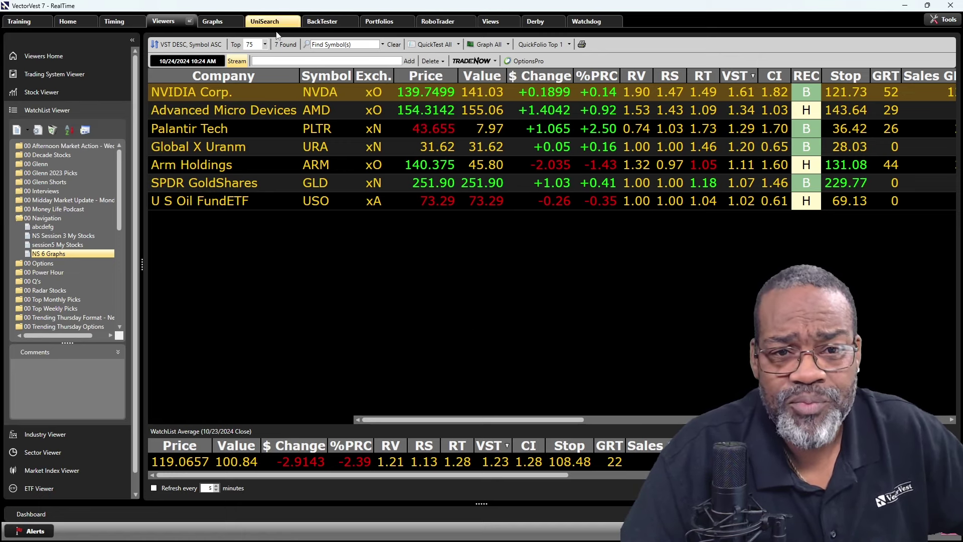
- Add MSFT and AAPL to the NS 6 Graphs watchlist
click(292, 61)
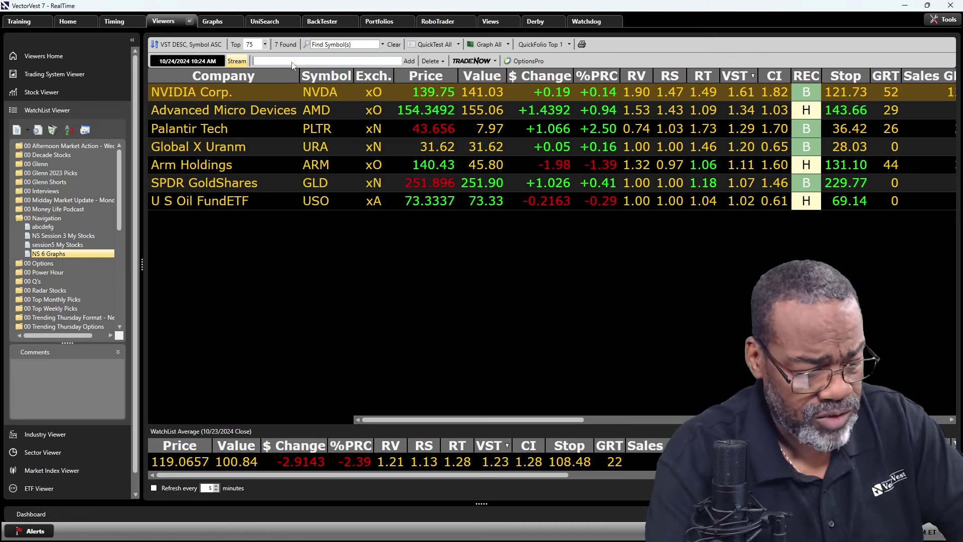
text(MSFT, A)
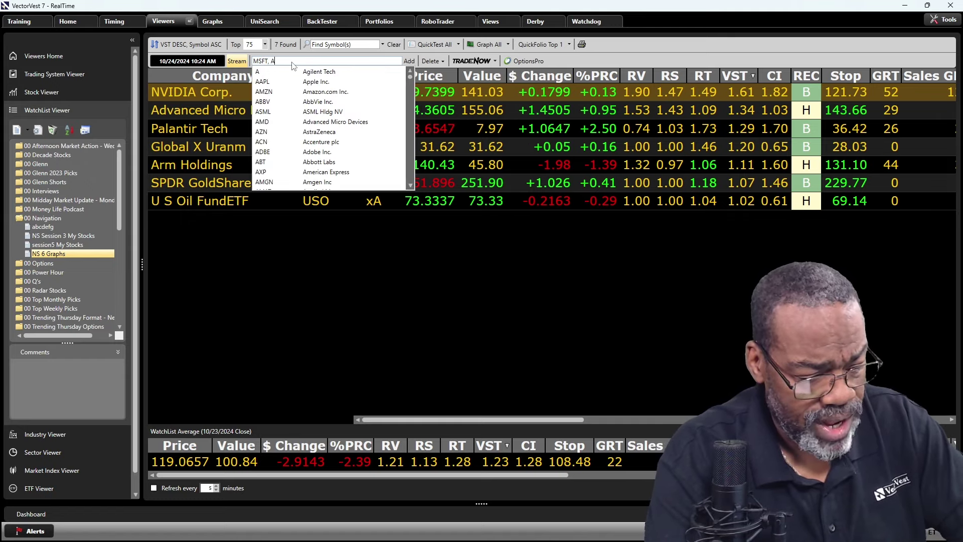
text(APL)
key(Return)
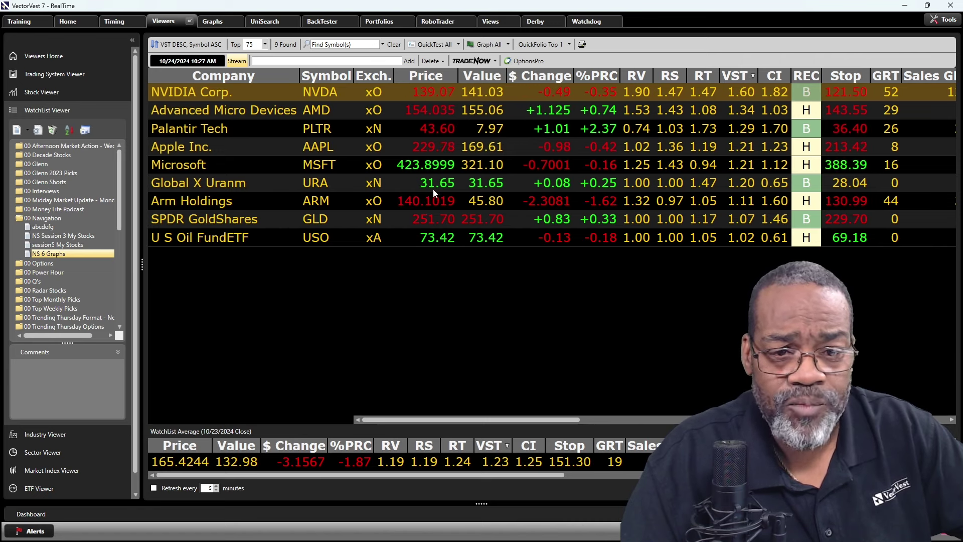
- Select every stock in the watchlist from NVIDIA through U S Oil FundETF and open their stock graphs
shift+click(433, 238)
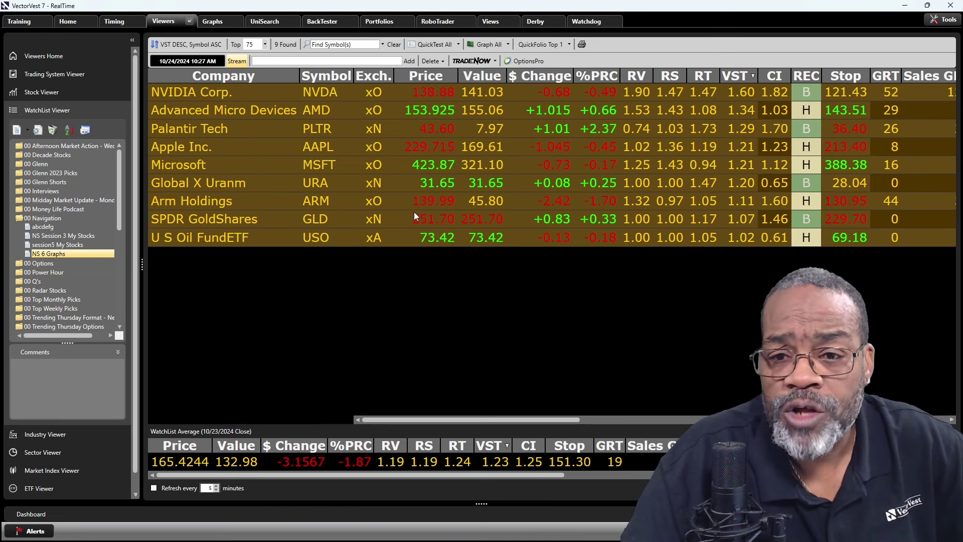
right_click(392, 130)
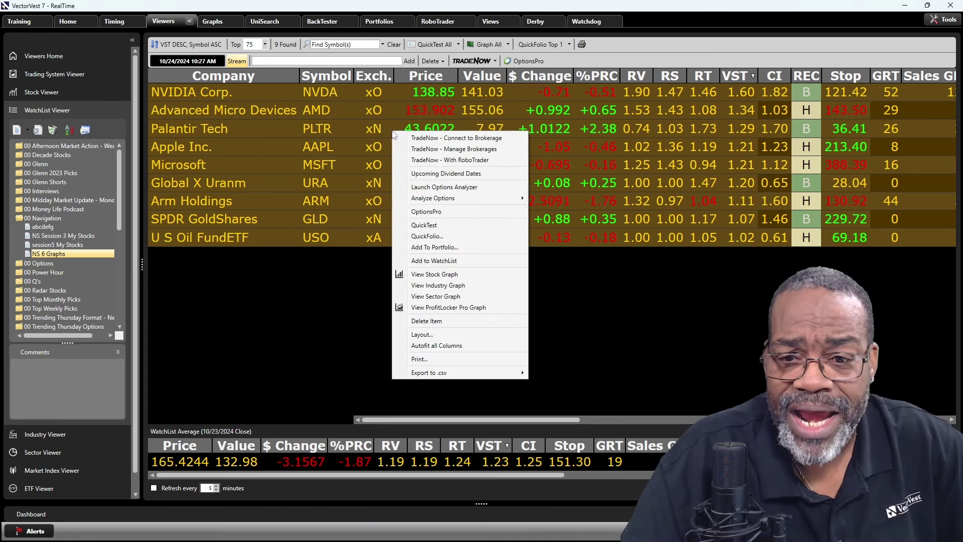
click(434, 274)
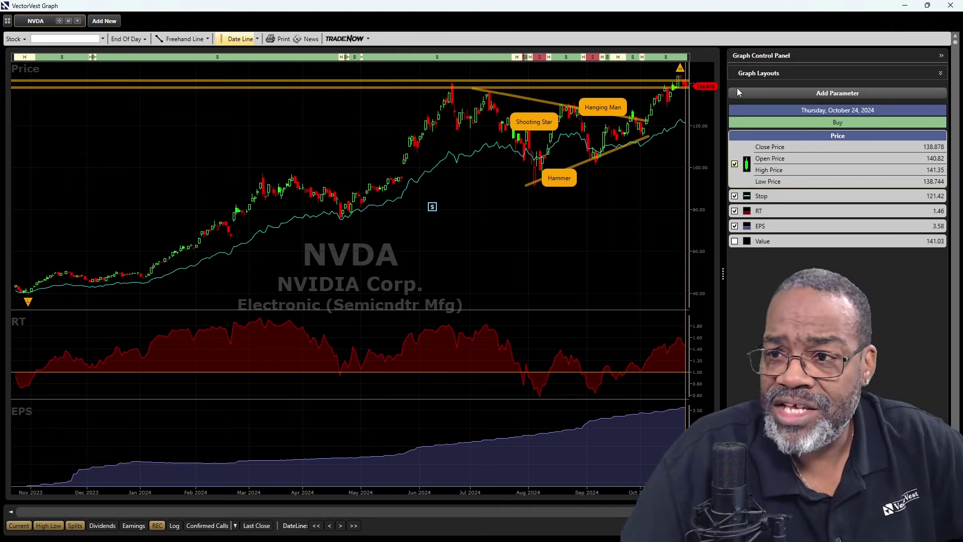
- Expand the graph layouts section and widen the graph control panel
click(757, 71)
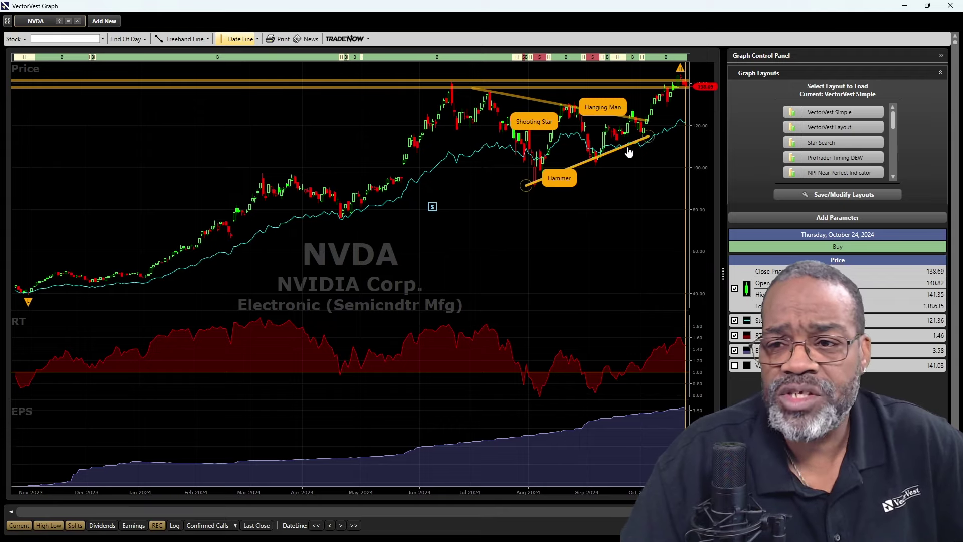
mouse_move(661, 137)
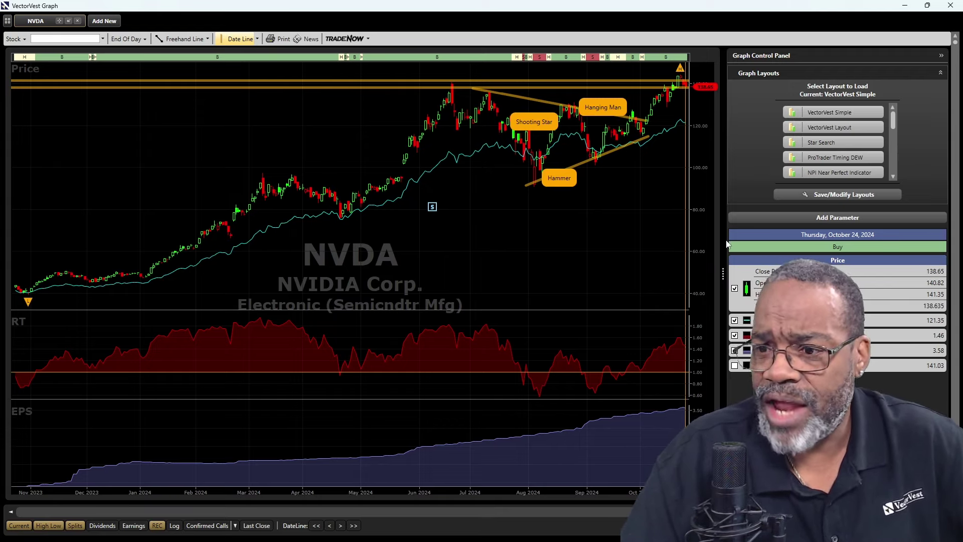
drag(724, 272, 642, 274)
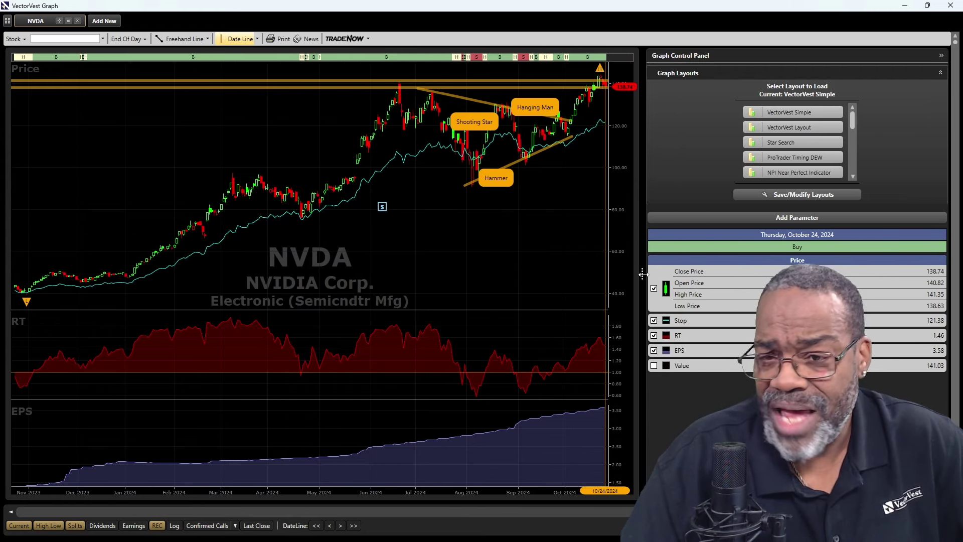
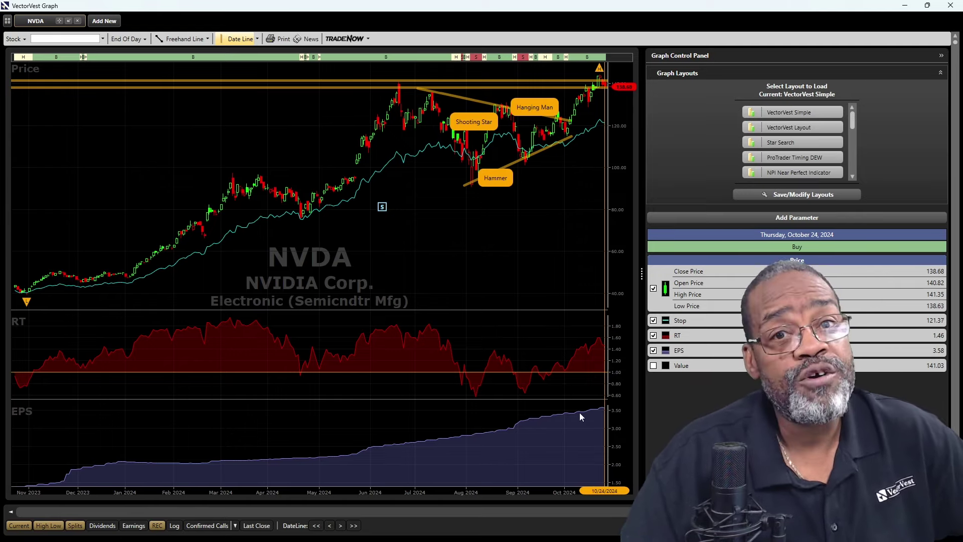
- Examine the price, RT and EPS plots on the NVDA graph and on the AMD, PLTR and AAPL graphs
mouse_move(580, 412)
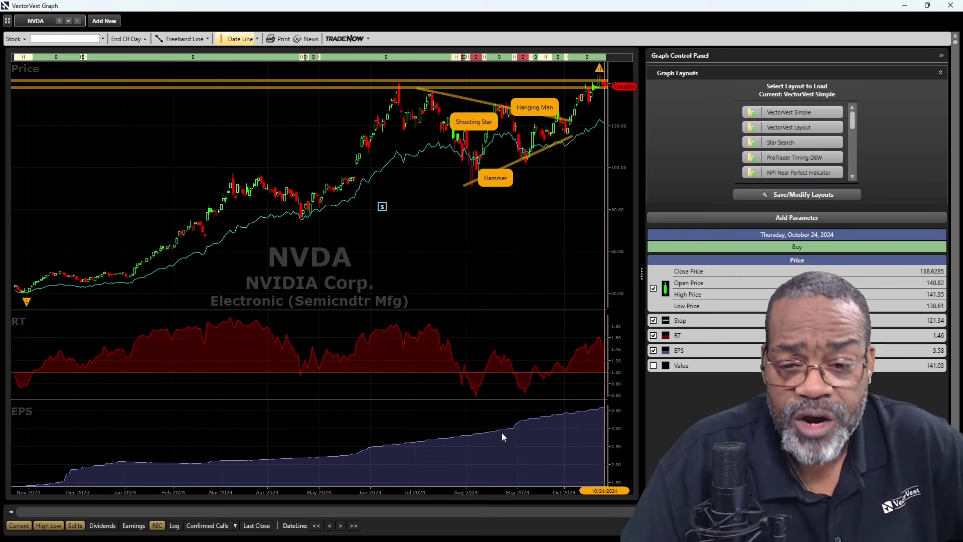
mouse_move(506, 432)
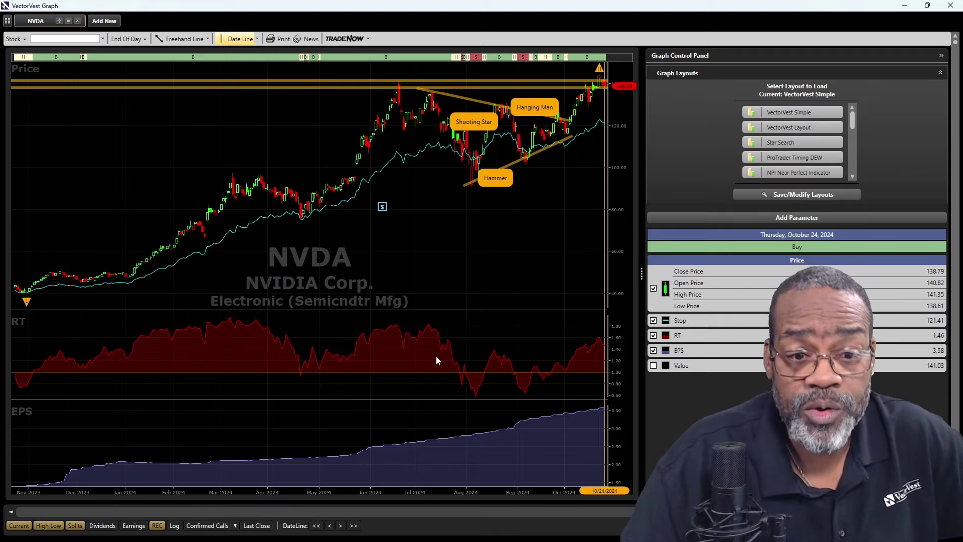
mouse_move(459, 375)
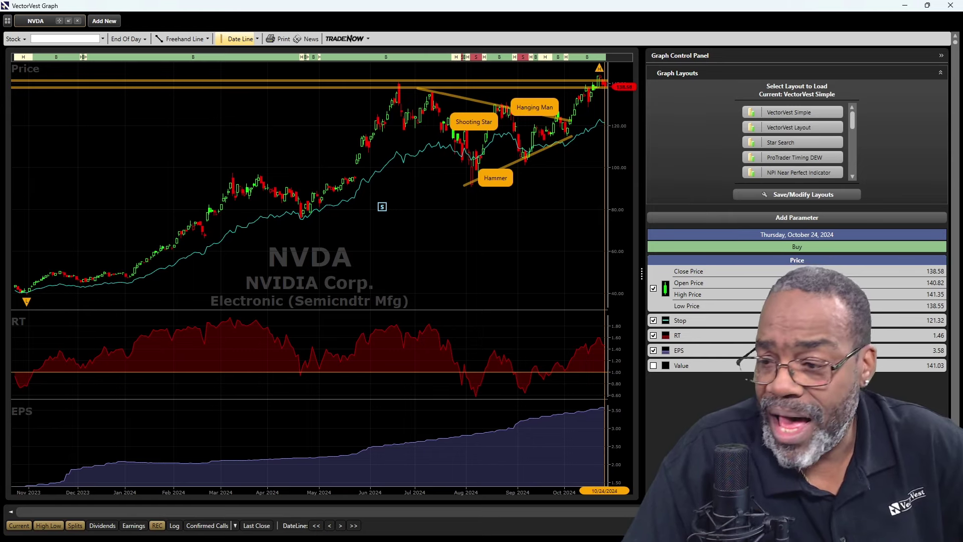
key(Down)
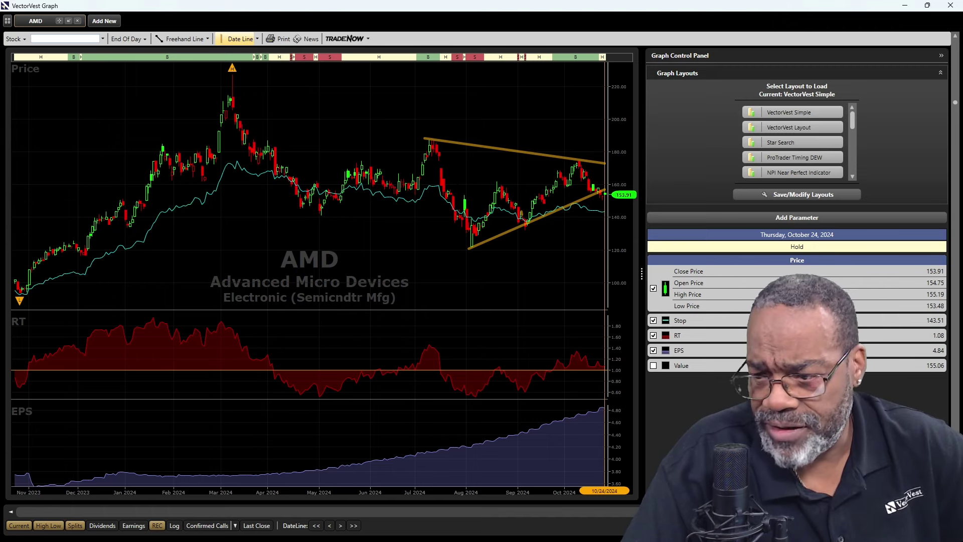
key(Down)
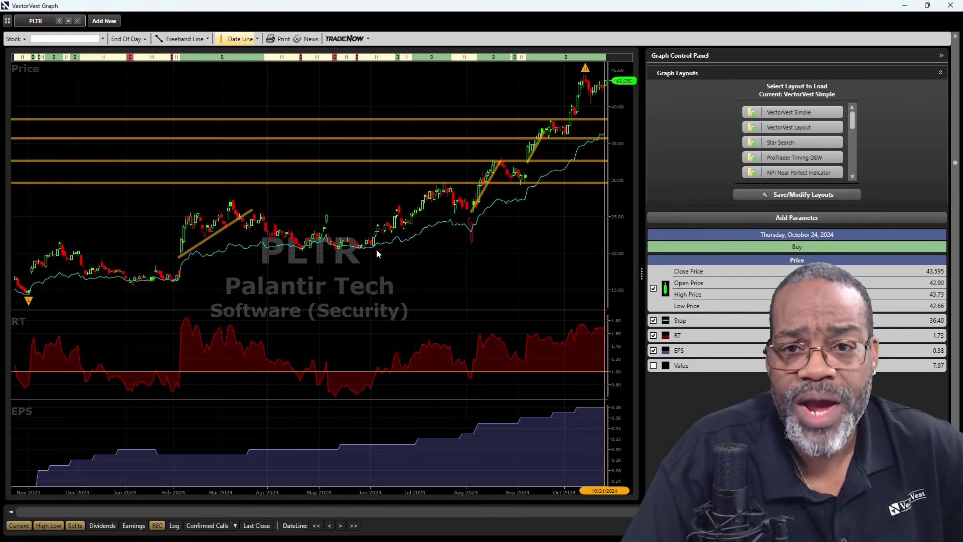
mouse_move(377, 250)
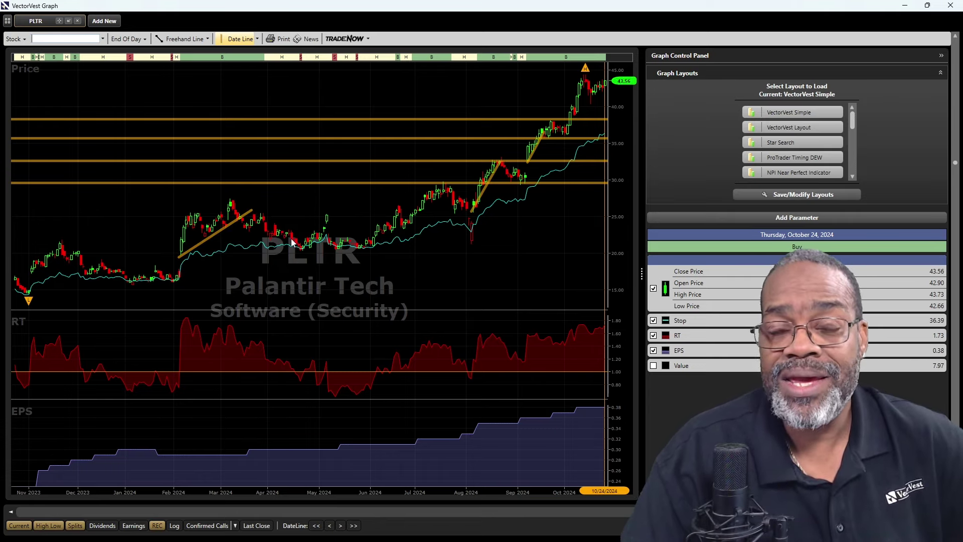
mouse_move(293, 243)
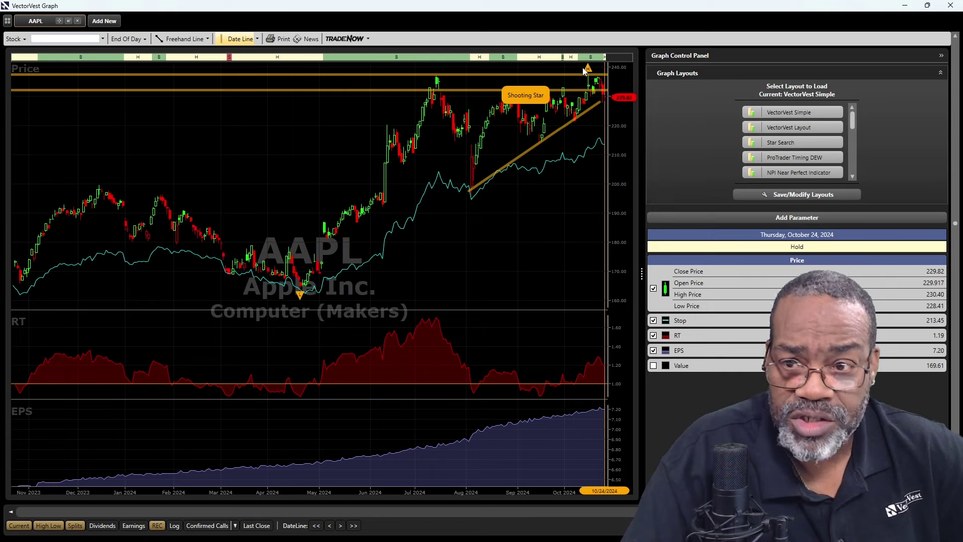
- Go to the MSFT graph and draw a freehand downtrend line from the July 2024 peak past the September high to late October
text(-)
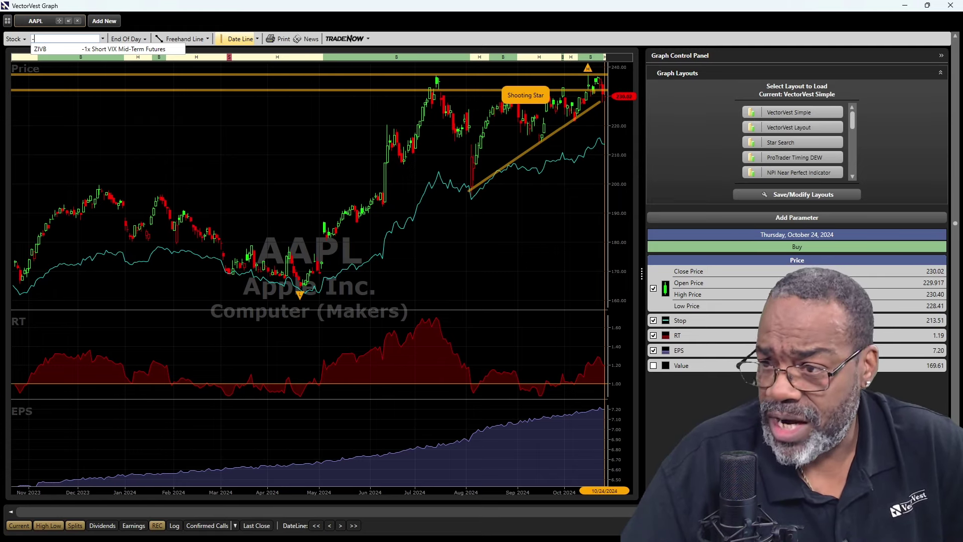
key(Return)
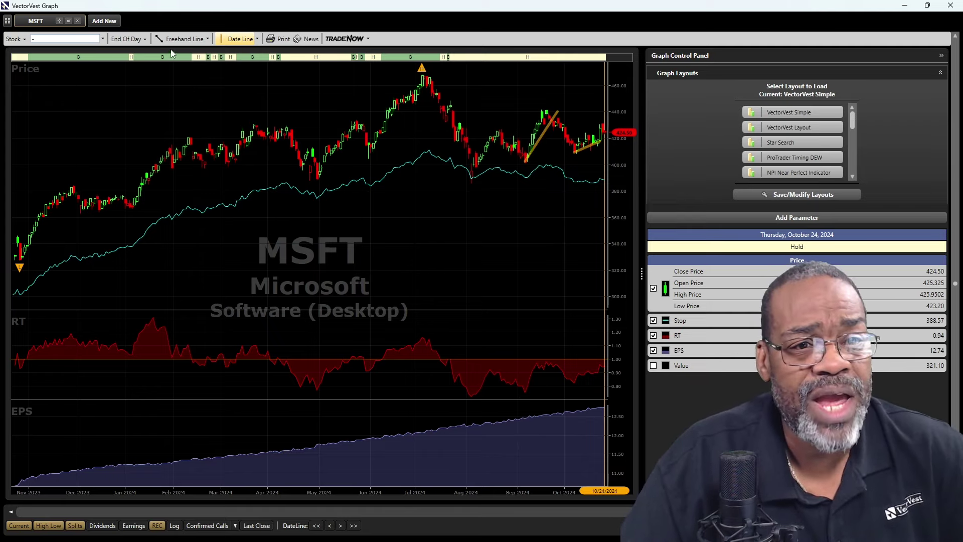
click(182, 39)
drag(424, 76, 620, 136)
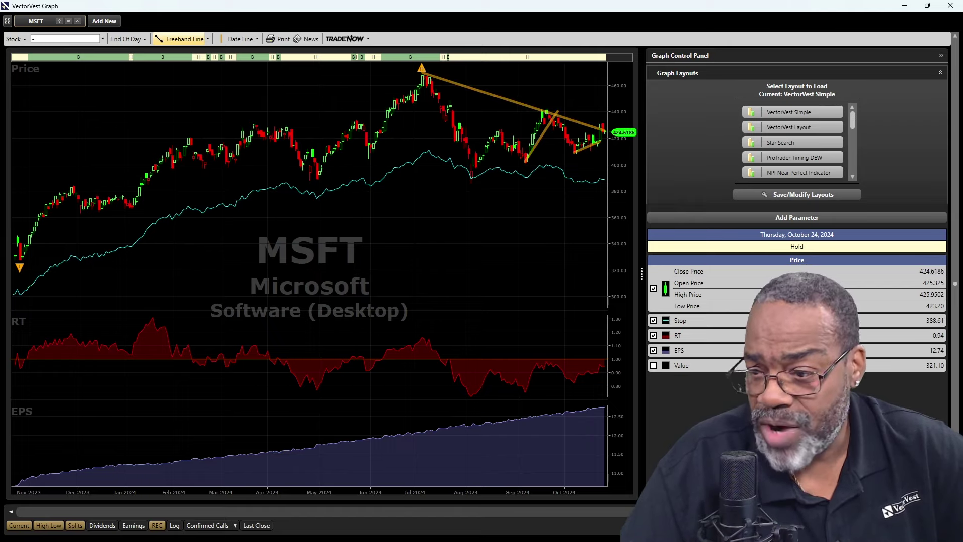
- Review the URA, ARM, GLD and USO graphs in watchlist order
text(URA)
key(Return)
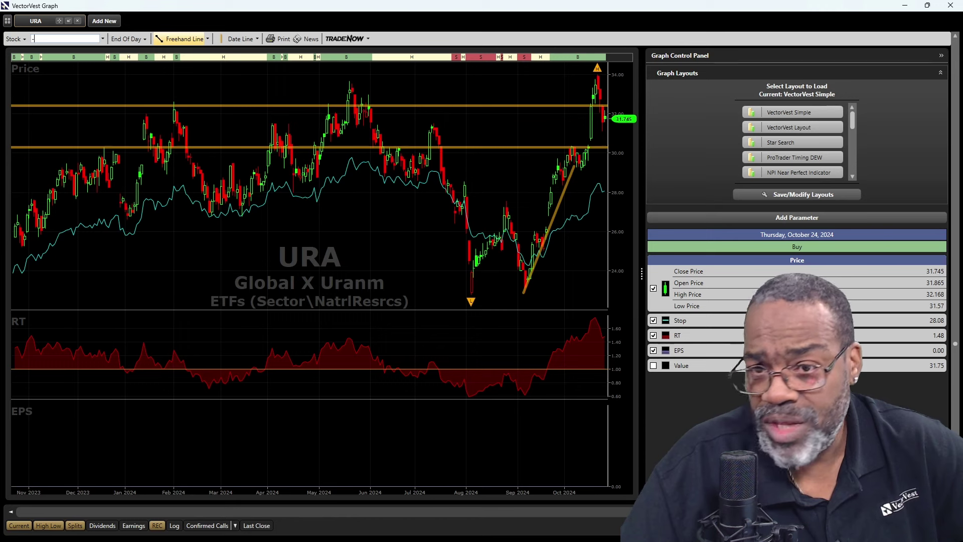
key(Down)
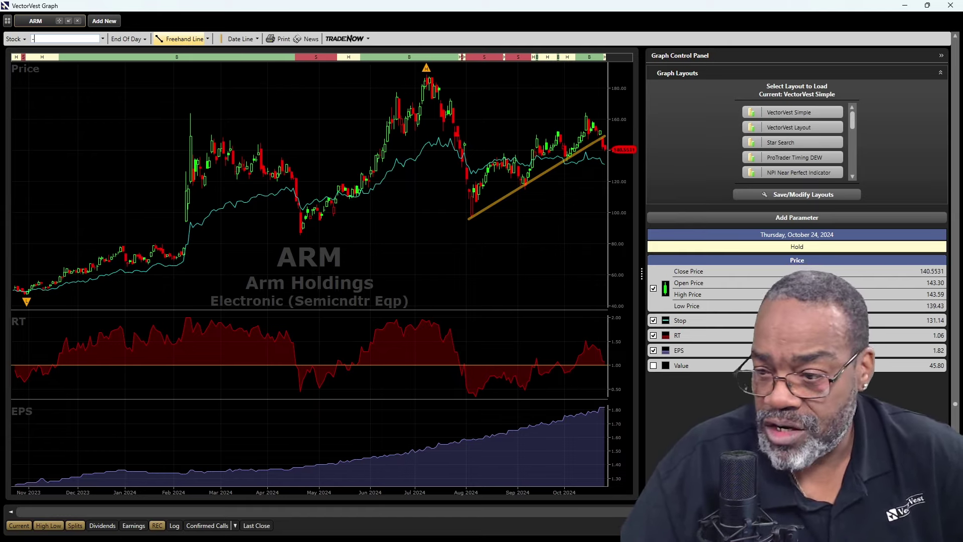
key(Return)
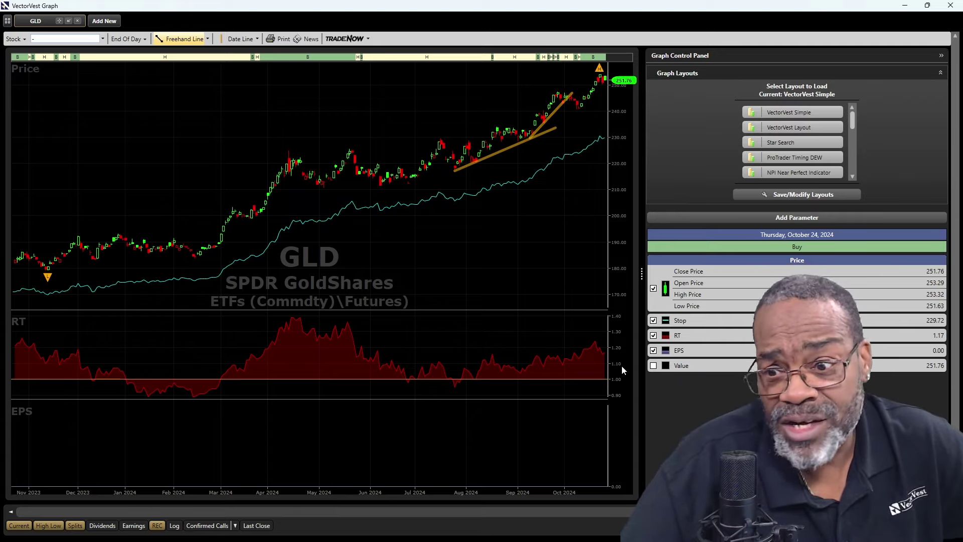
key(Down)
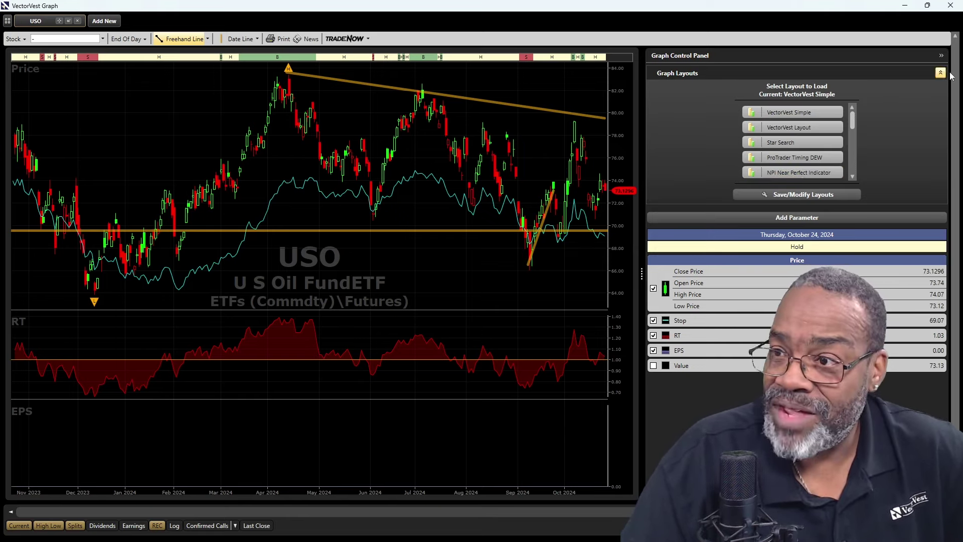
- Page back through the watchlist graphs from USO to NVDA
key(Down)
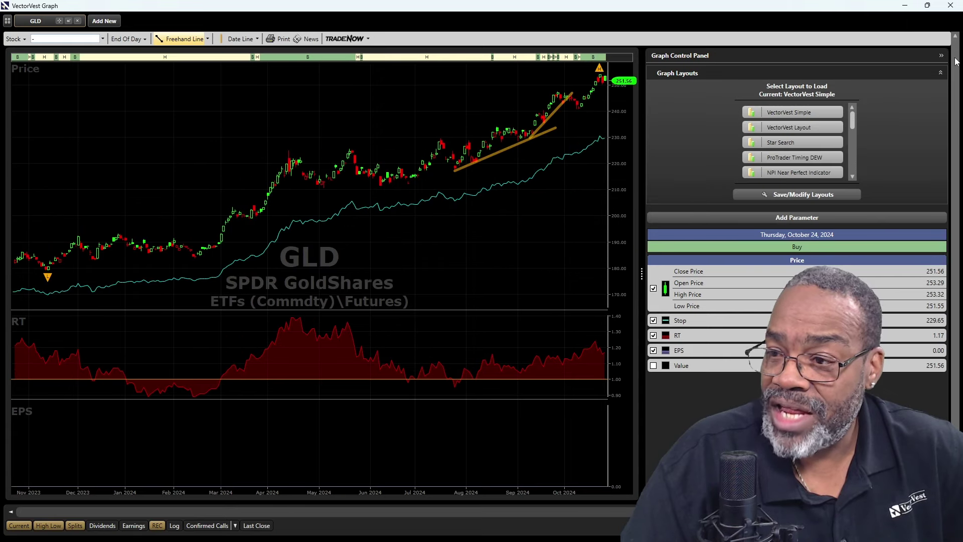
key(Down)
key(Down)
key(Down)
key(Down)
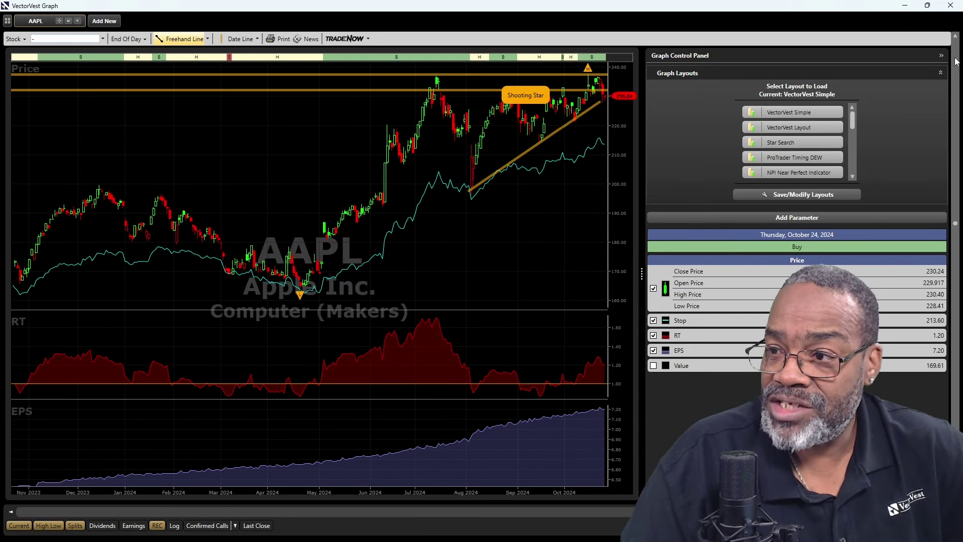
key(Down)
key(Down)
key(Down)
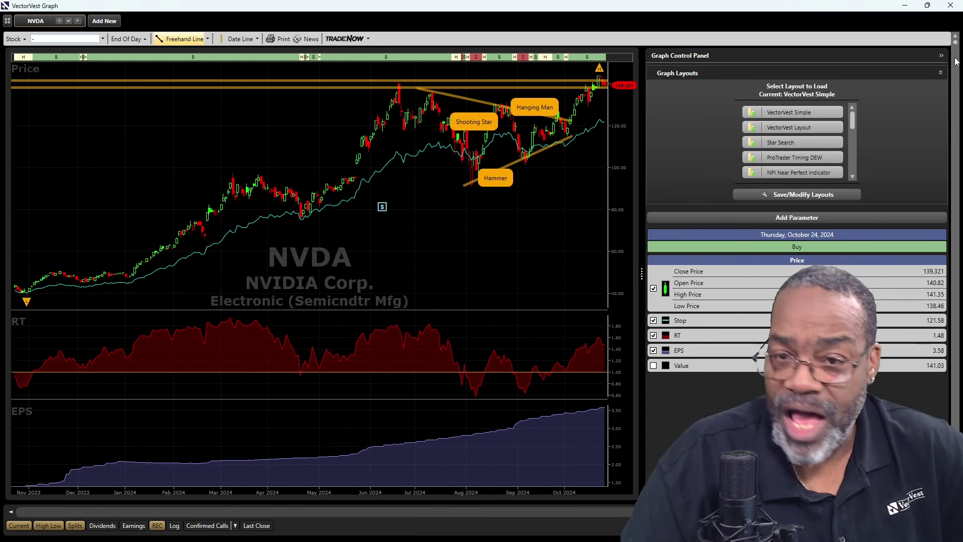
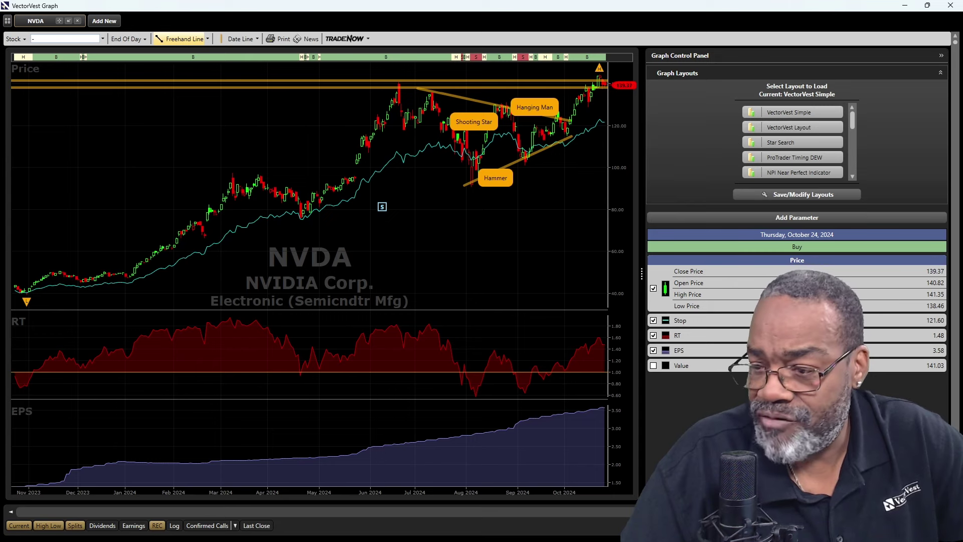
- Add two 10-period exponential moving averages of Price to the AMD graph's parameters
key(Down)
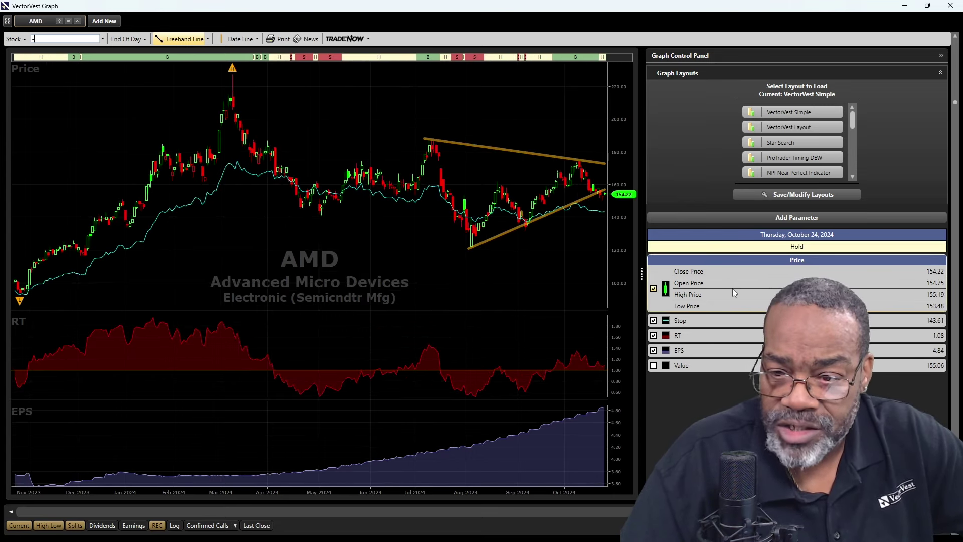
right_click(733, 293)
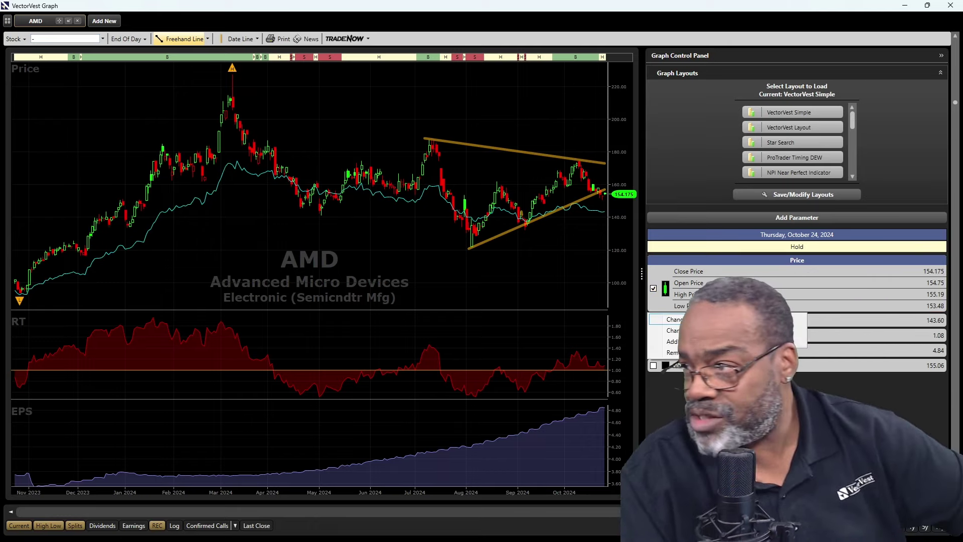
mouse_move(701, 345)
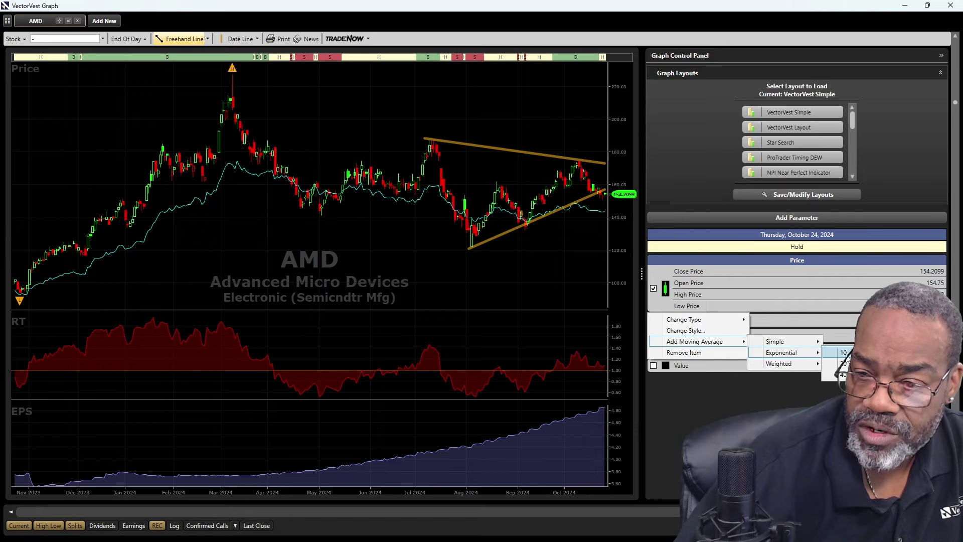
click(845, 353)
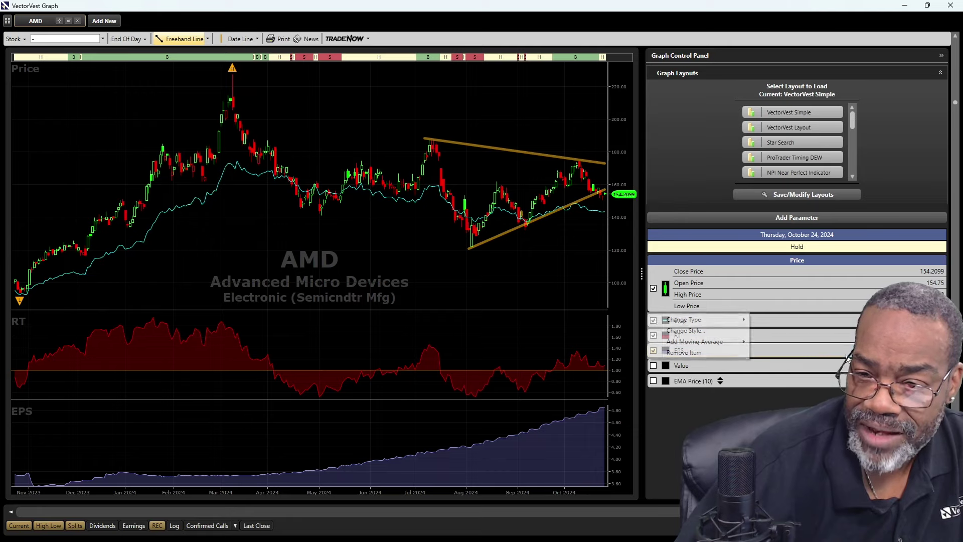
right_click(707, 278)
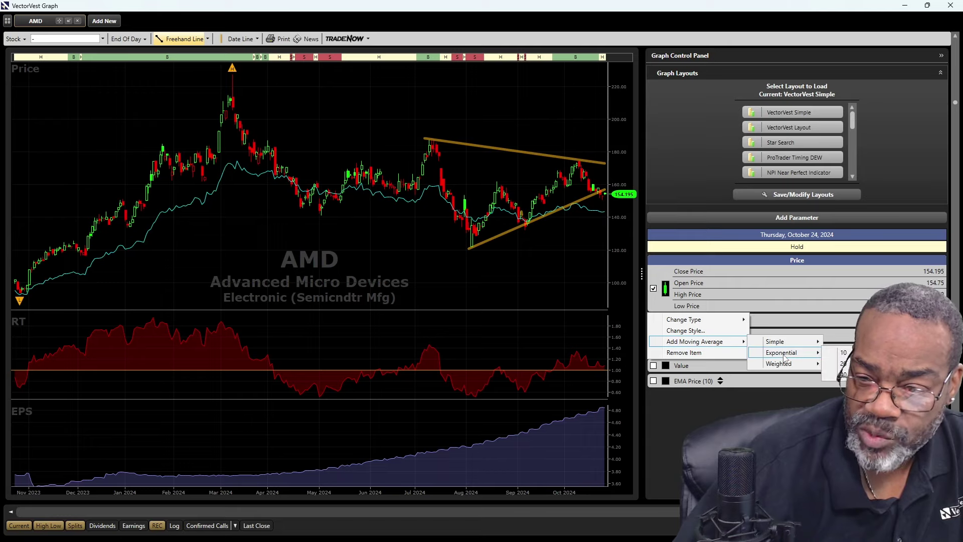
click(844, 352)
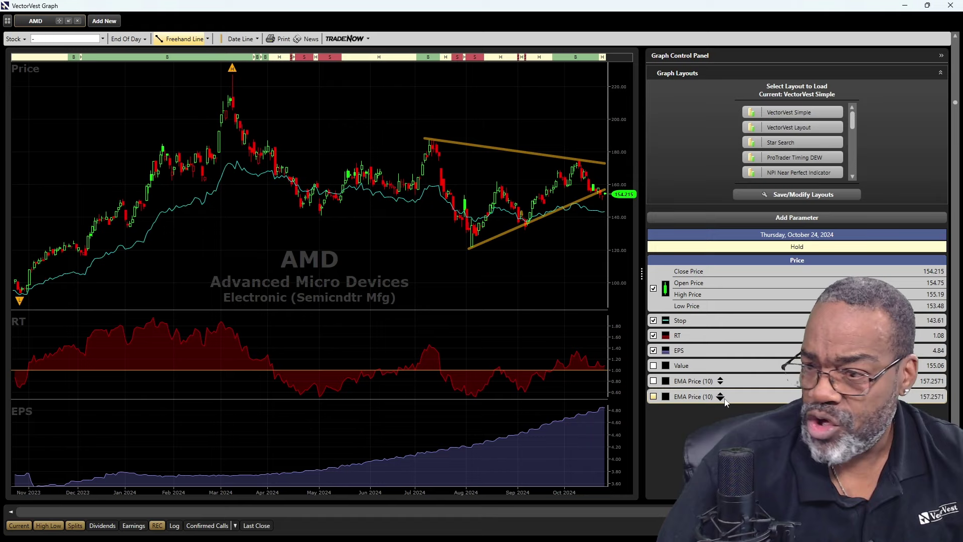
- Set the periods of the two EMA Price parameters to 3 and 8 and show both averages on the AMD graph
click(719, 384)
click(719, 384)
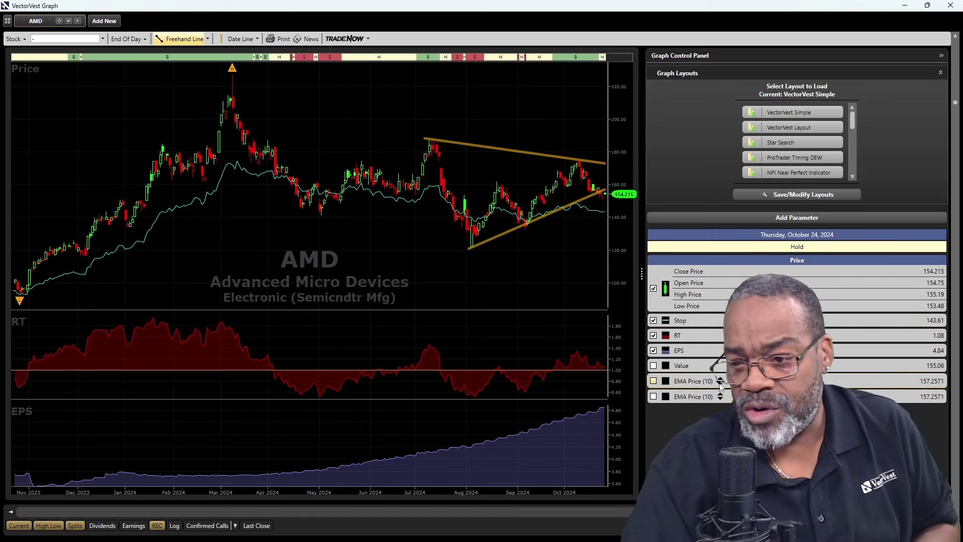
click(720, 384)
click(719, 384)
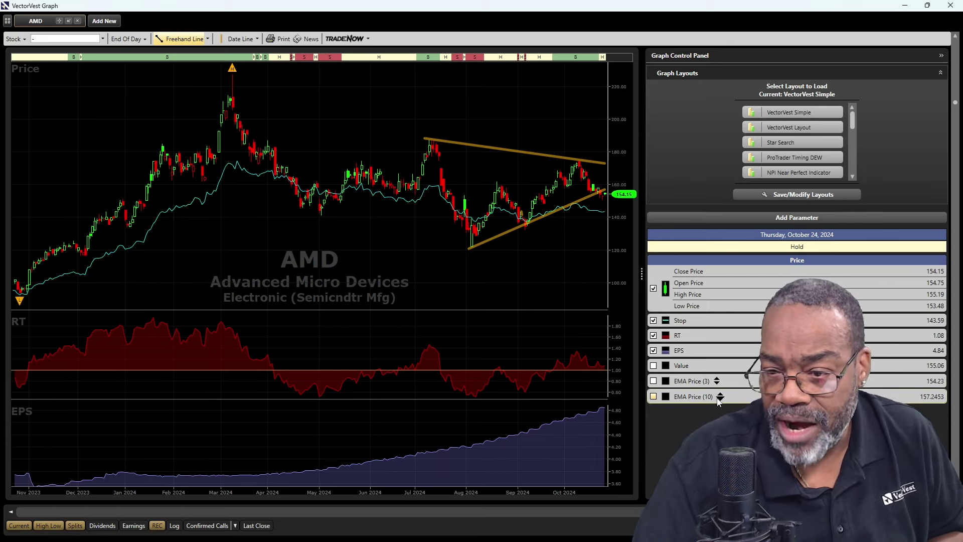
click(721, 399)
click(719, 399)
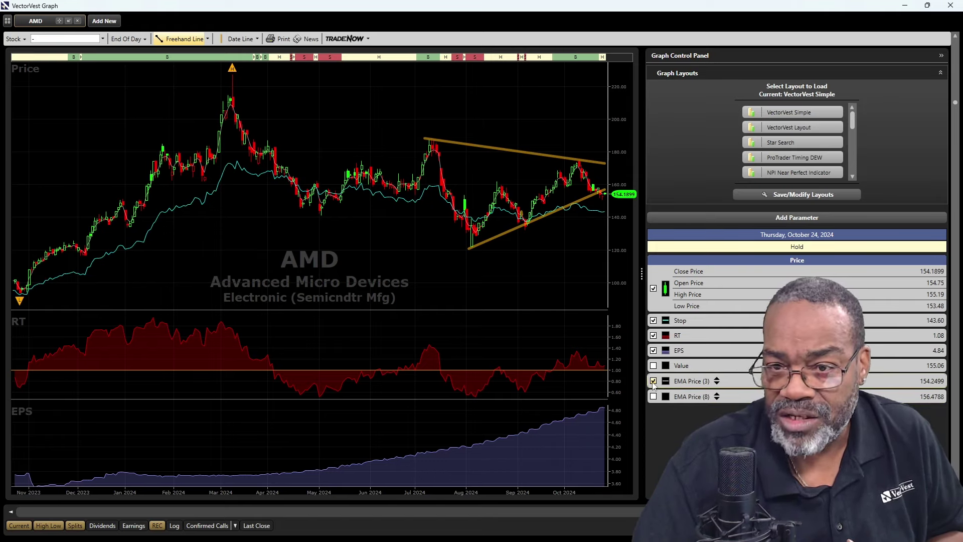
click(653, 381)
click(654, 397)
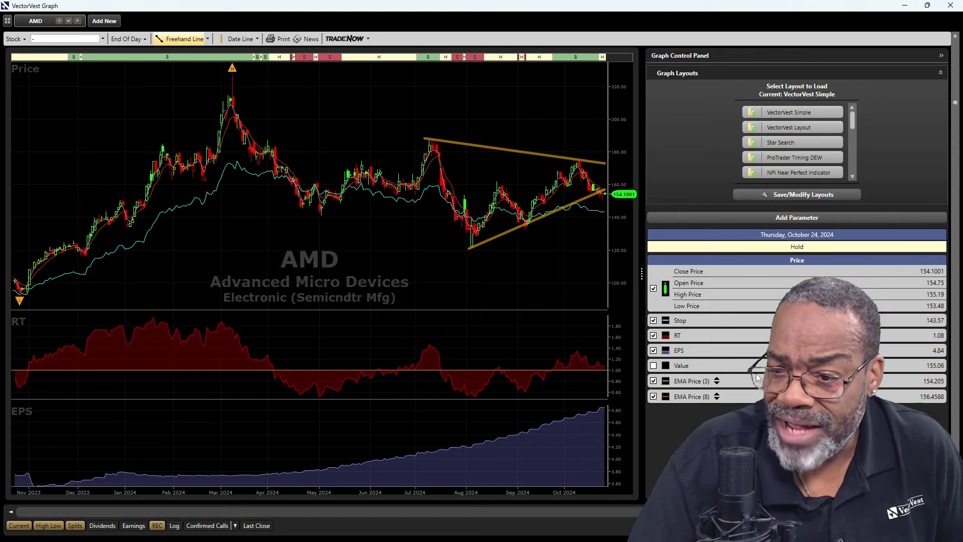
- Style the 3-period EMA Price line bright green with the medium line thickness
right_click(650, 391)
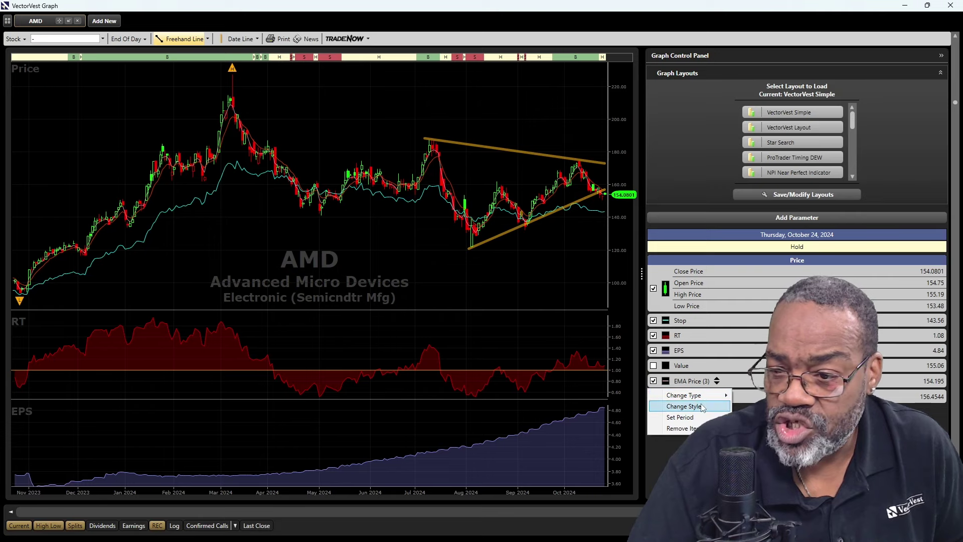
click(125, 101)
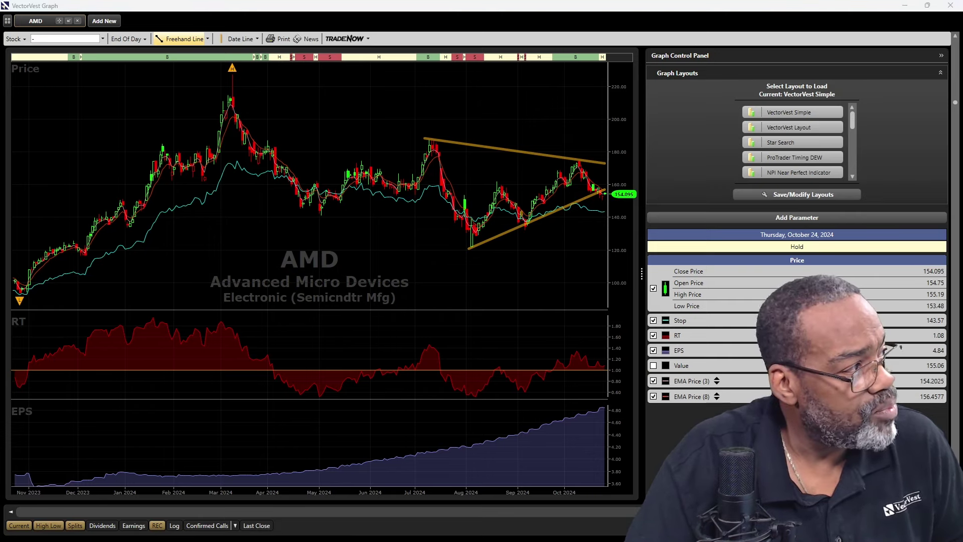
drag(227, 313, 363, 186)
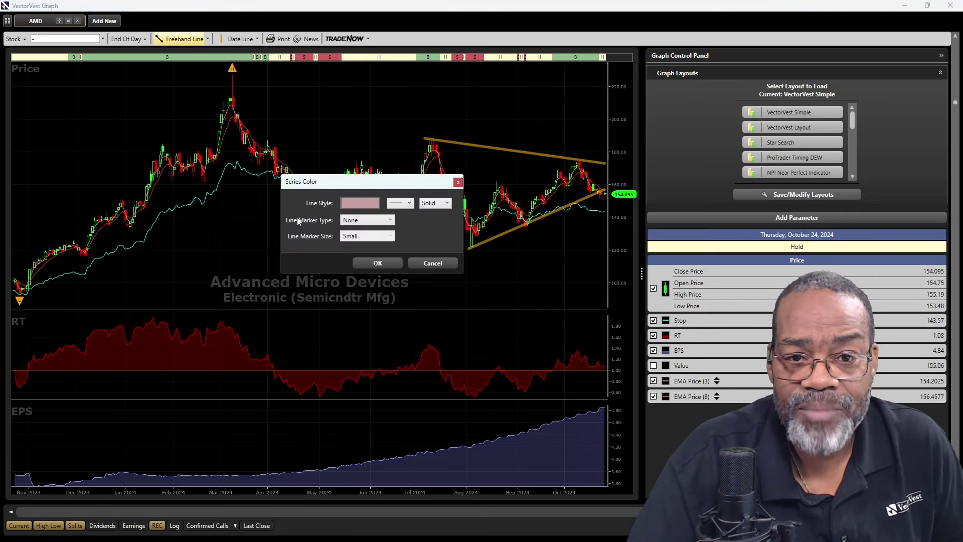
click(375, 213)
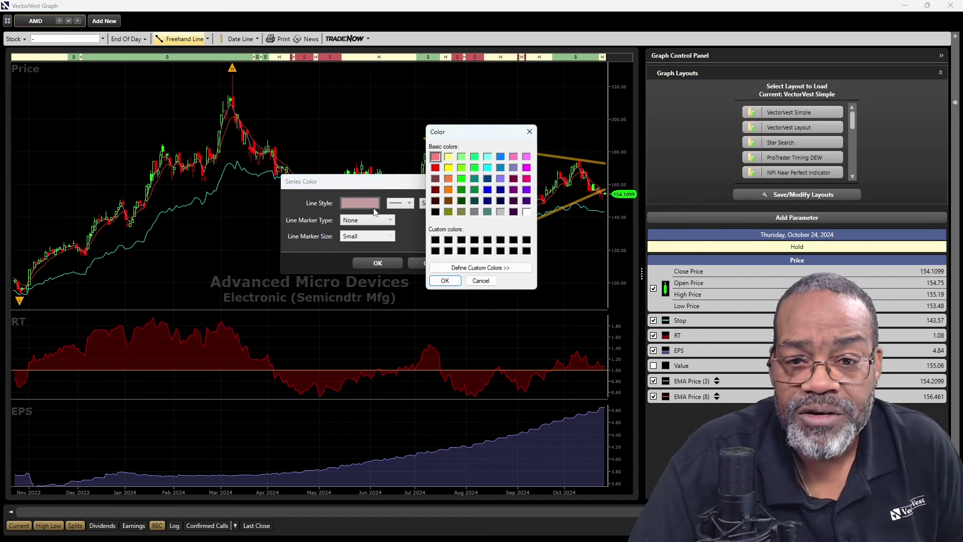
click(444, 281)
click(410, 203)
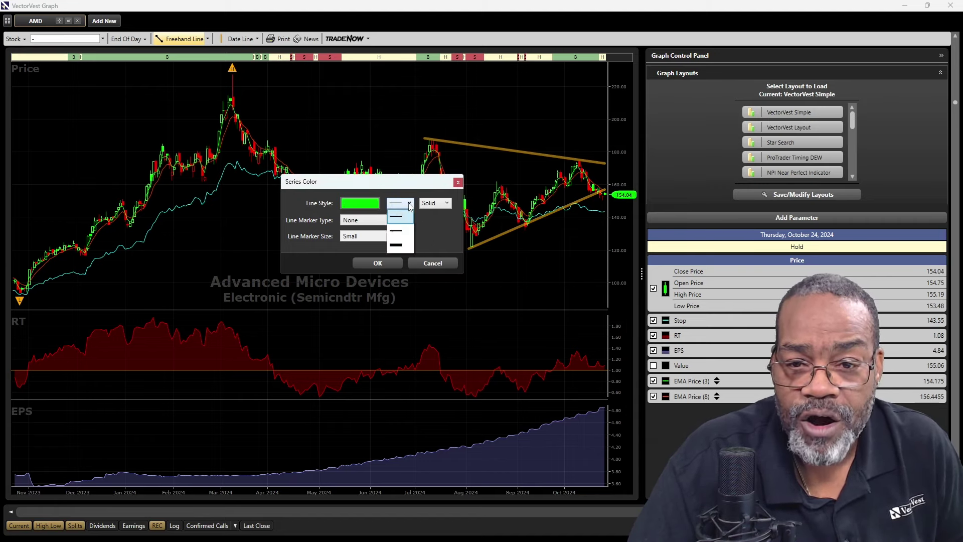
click(395, 229)
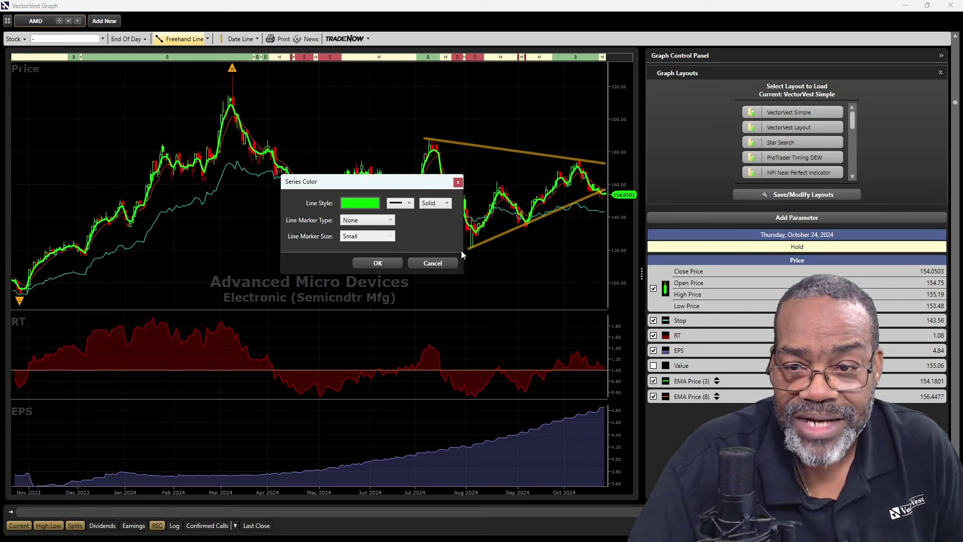
click(377, 262)
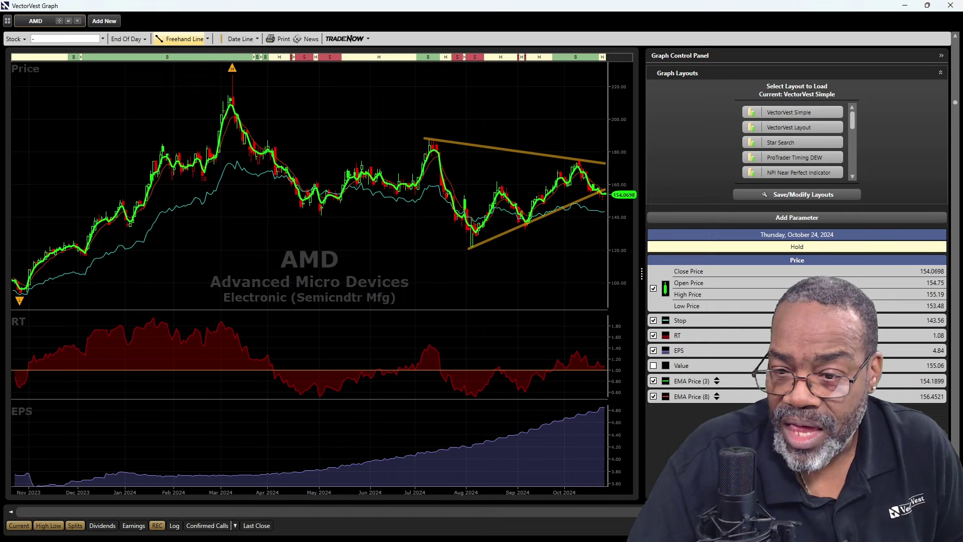
- Set the 8-period EMA Price line to the medium line thickness, keeping its orange-red color
right_click(728, 401)
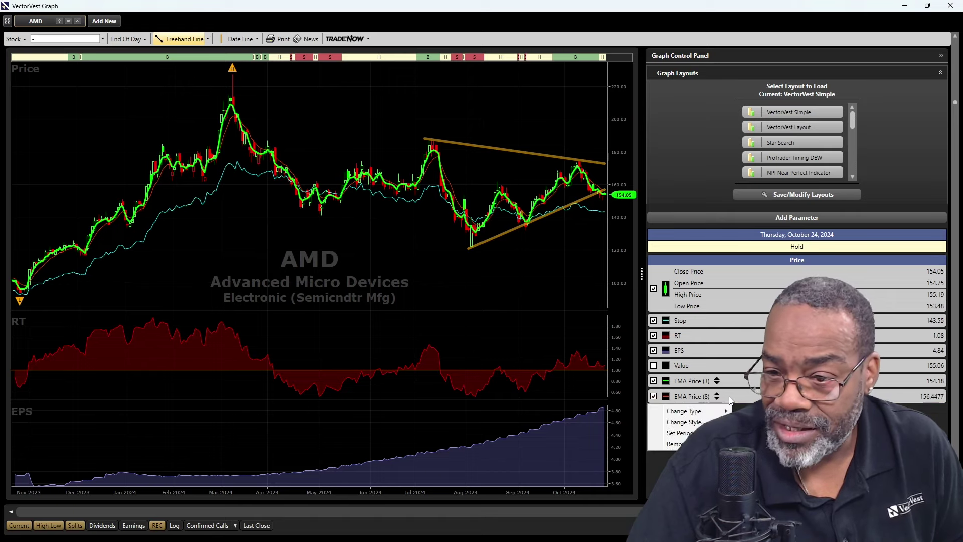
key(Escape)
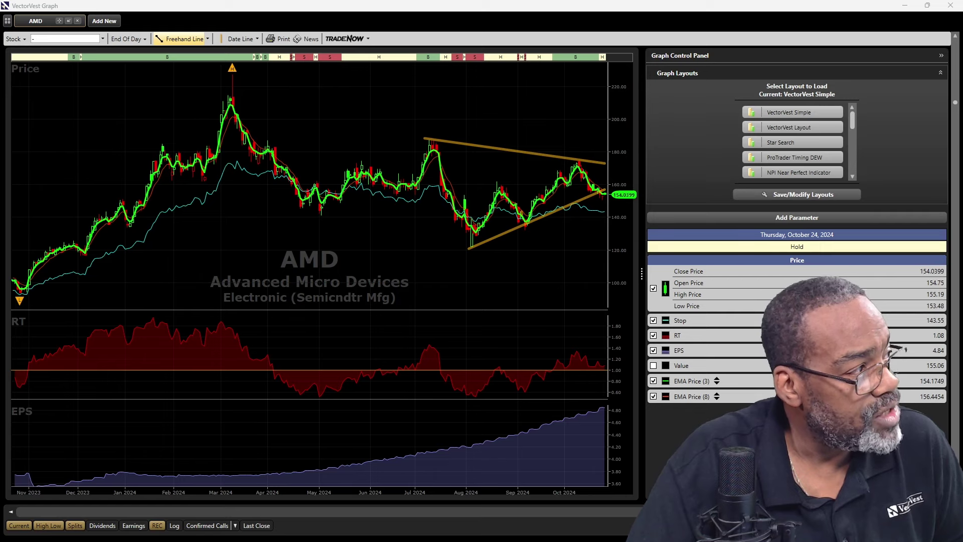
click(665, 396)
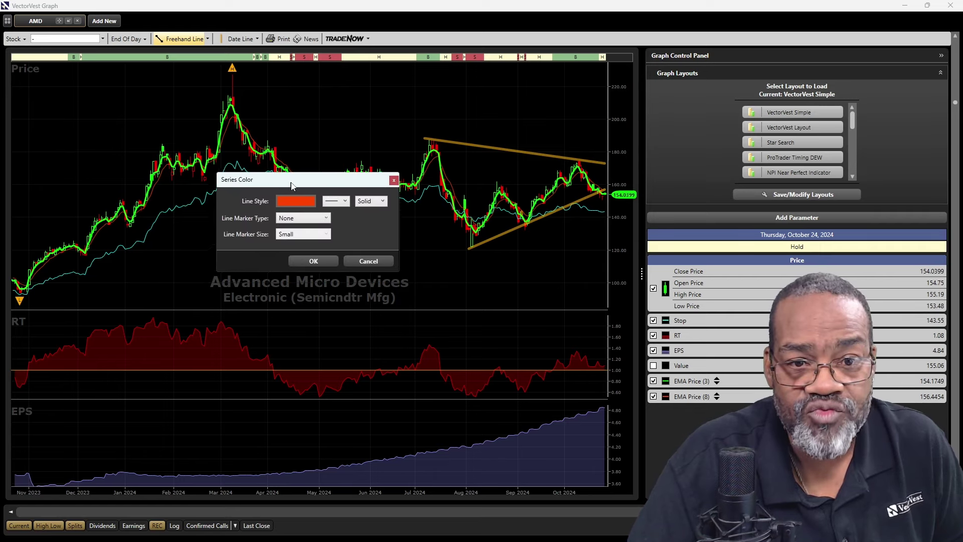
click(355, 195)
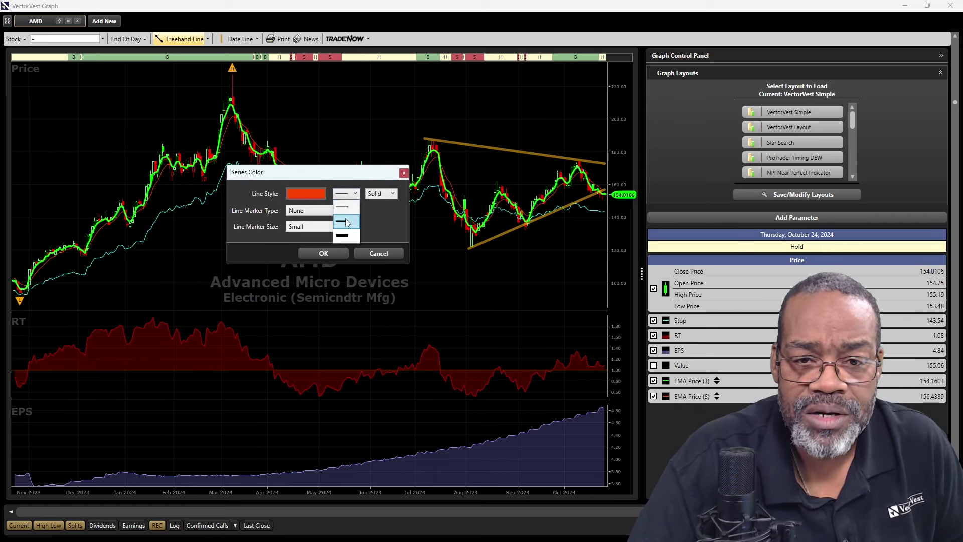
click(346, 221)
click(332, 255)
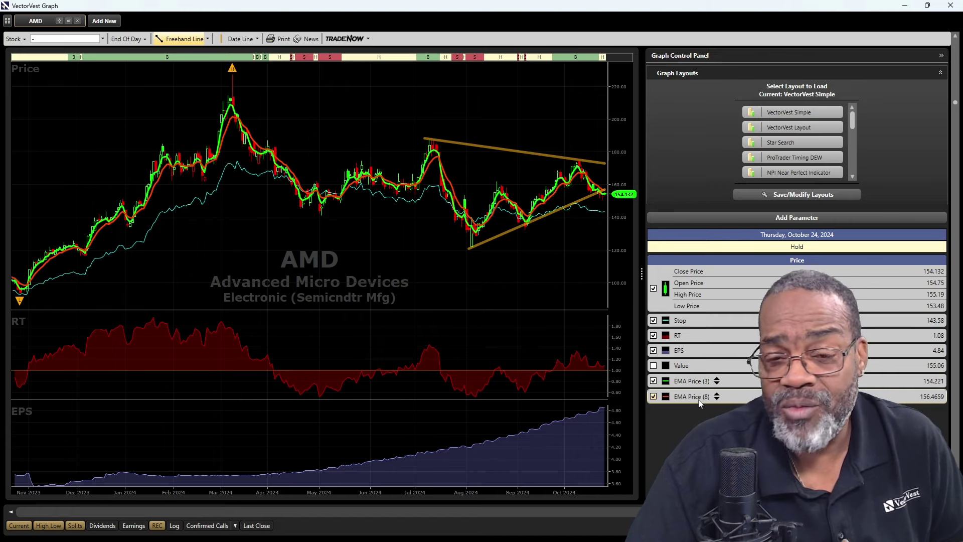
- Set the green EMA Price line's period to 10 and the orange-red one's period to 20
click(717, 379)
click(717, 379)
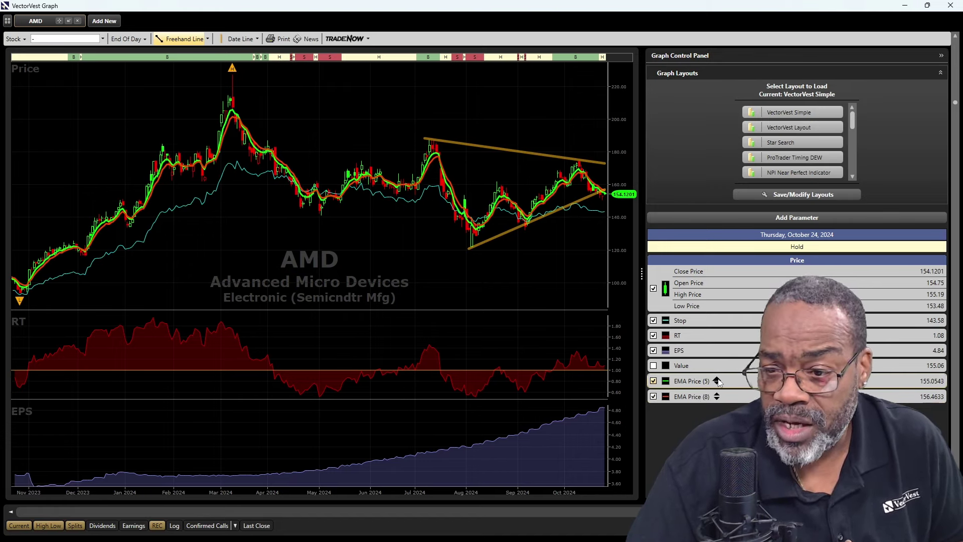
click(718, 379)
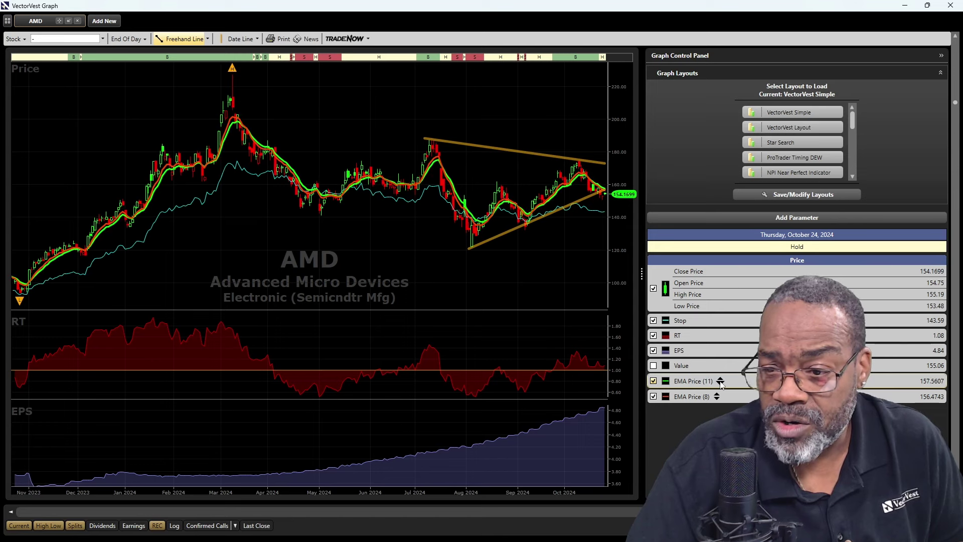
click(720, 383)
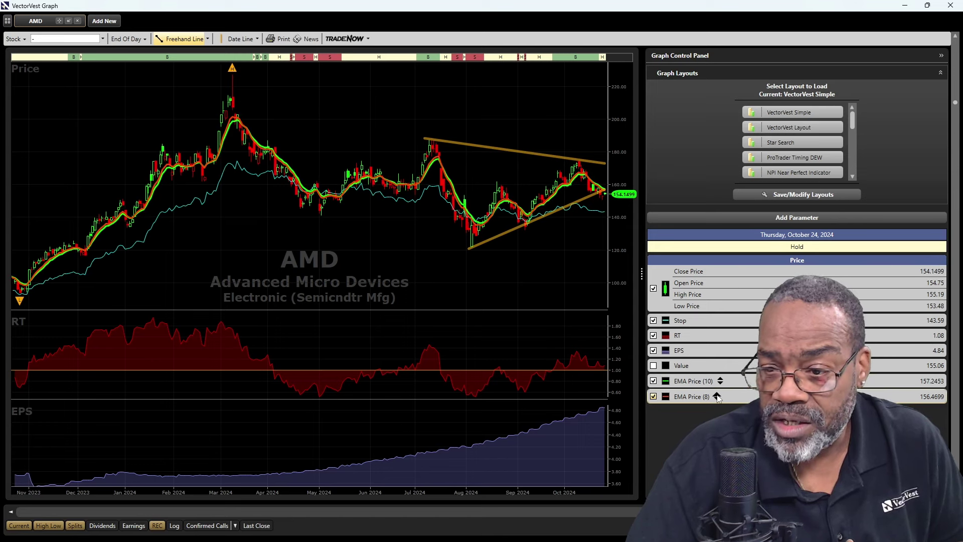
click(716, 394)
click(718, 394)
click(718, 395)
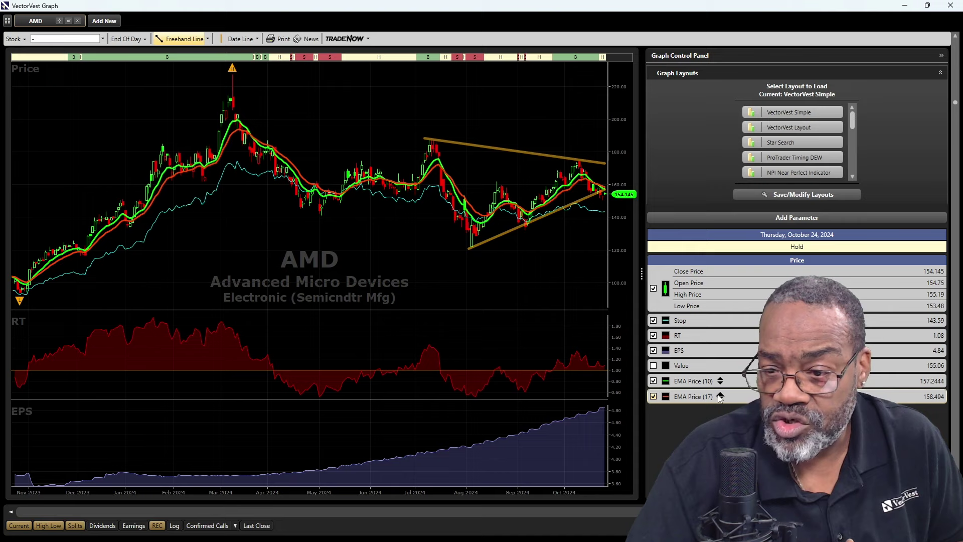
click(720, 395)
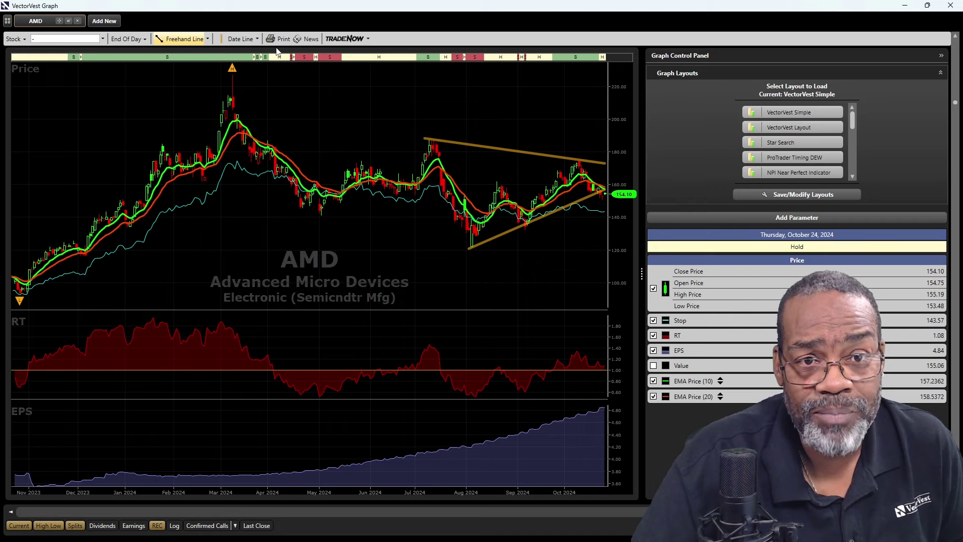
- Place a date line on the AMD graph at May 21, 2024
click(239, 39)
click(352, 190)
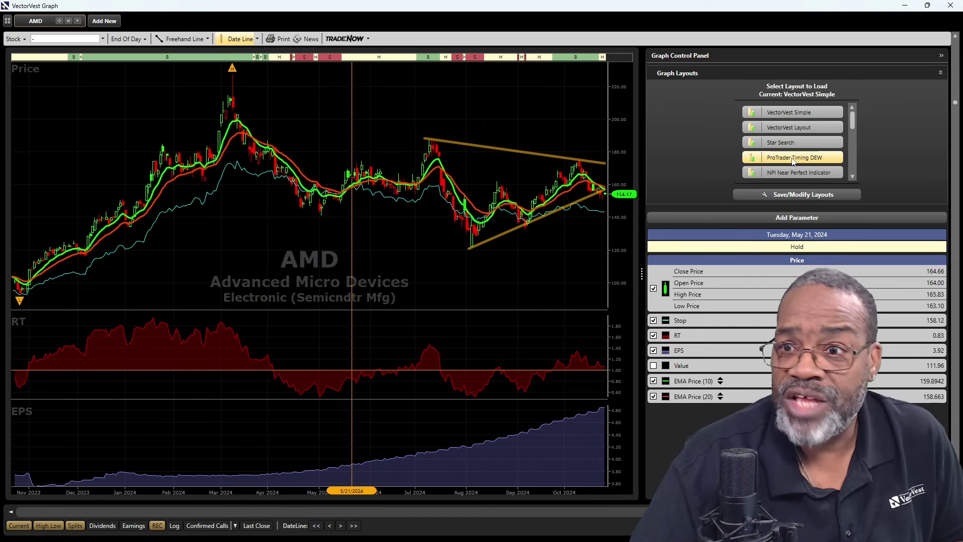
- Look through the available graph layouts from VectorVest Simple down to Acid Test and return to the start of the list
click(852, 178)
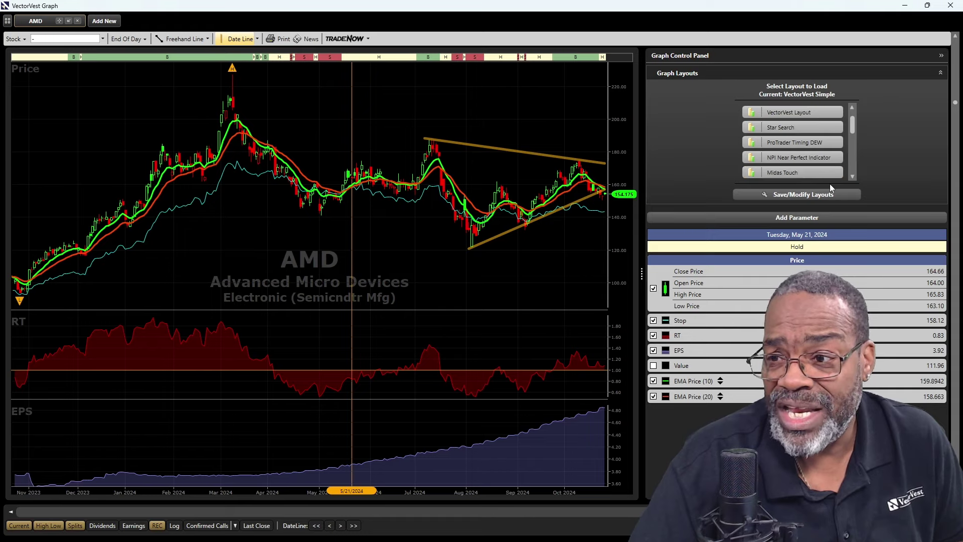
click(852, 177)
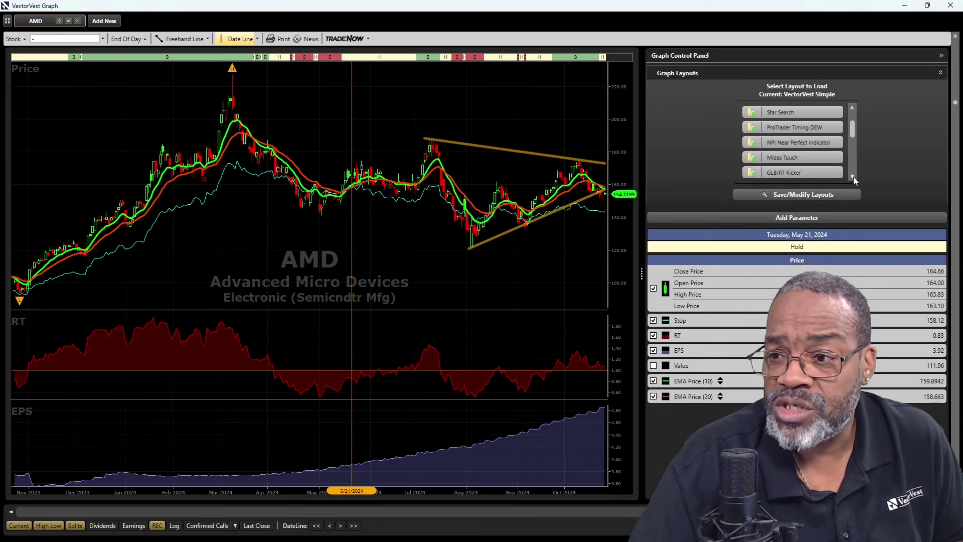
click(852, 178)
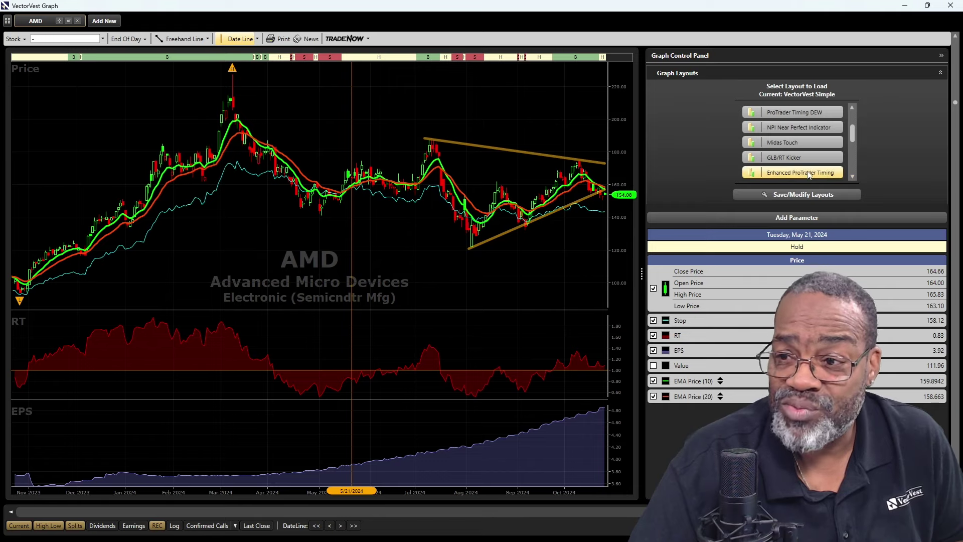
click(852, 177)
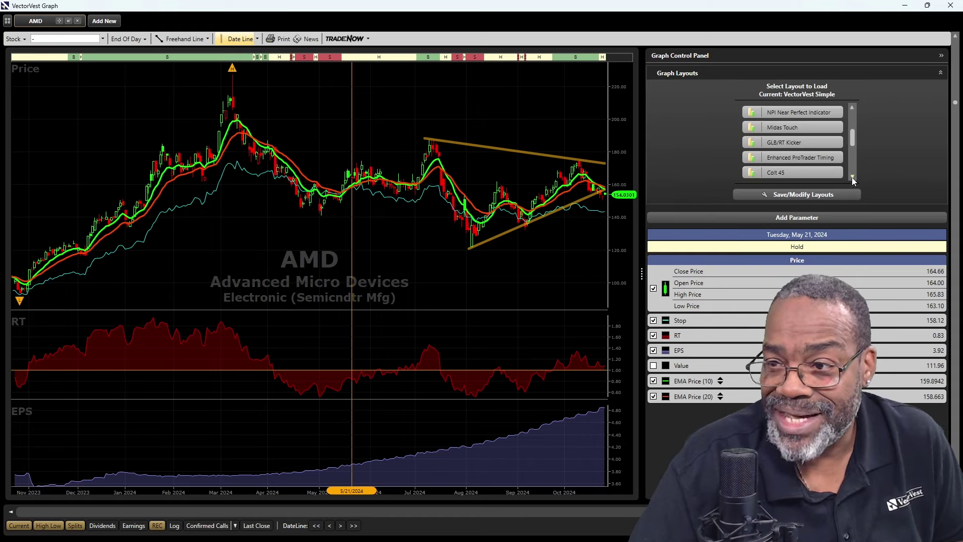
click(851, 177)
click(851, 177)
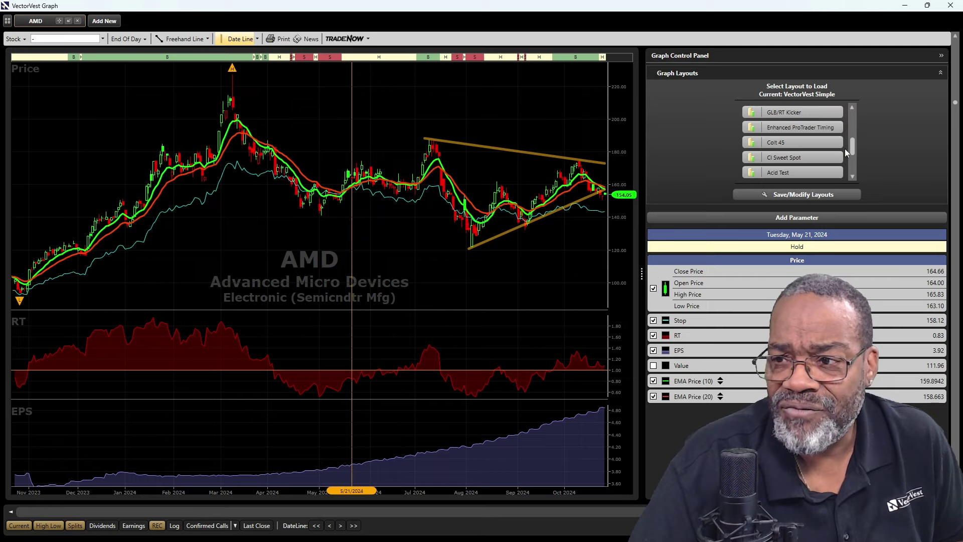
drag(853, 150, 852, 119)
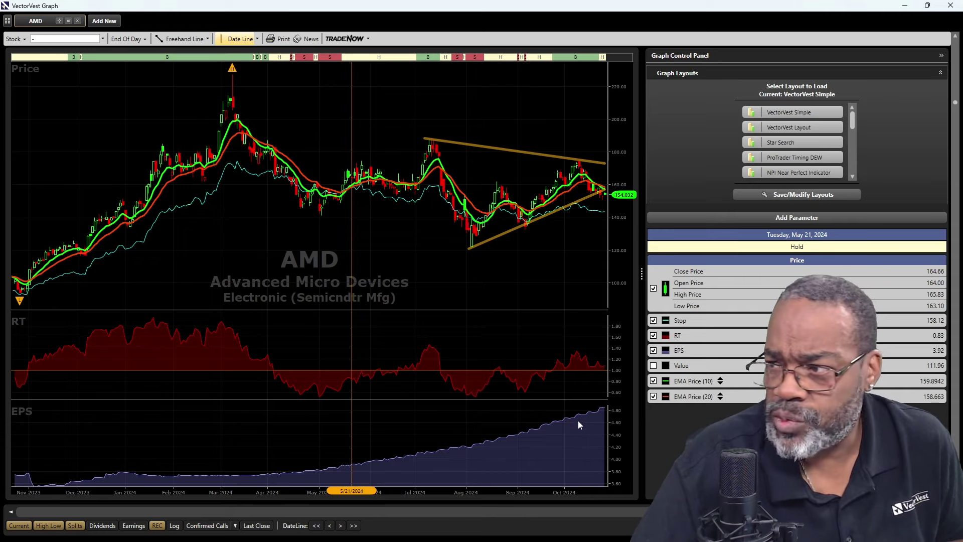
- View the AMD graph over successively longer time frames, from 1 day through 3 months to 6 months
mouse_move(582, 419)
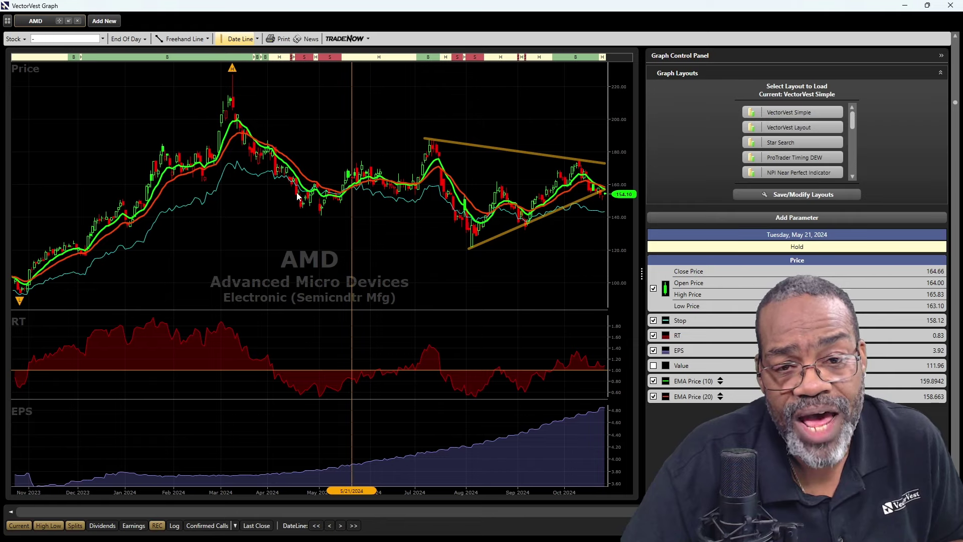
mouse_move(299, 195)
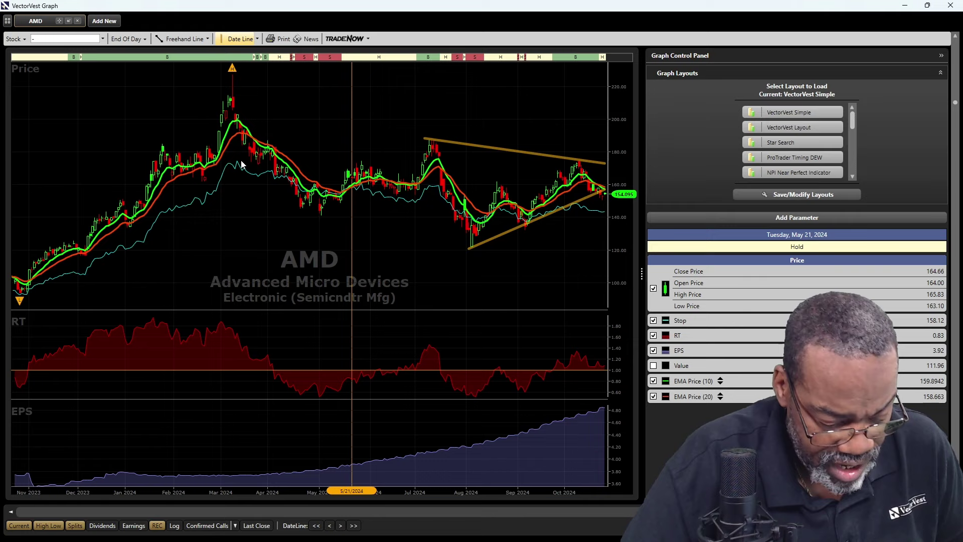
mouse_move(239, 165)
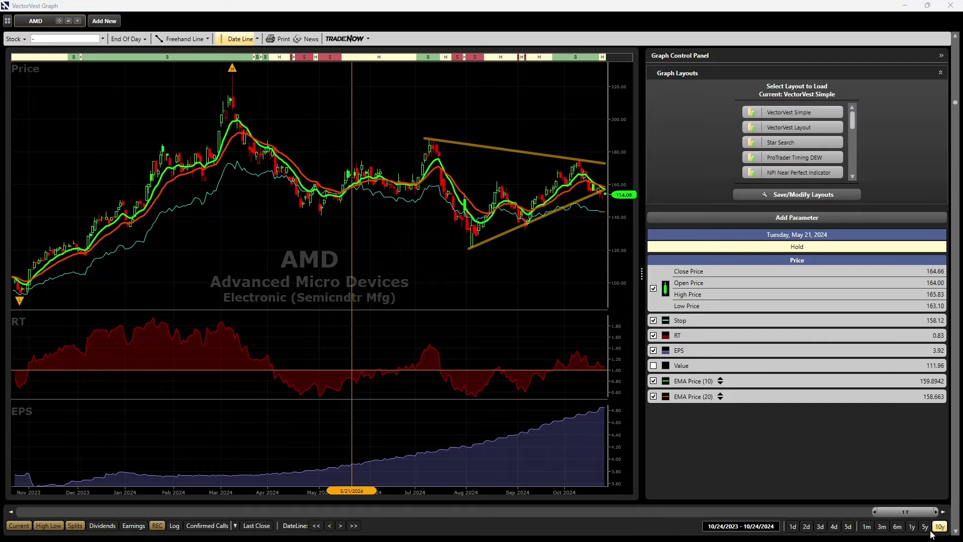
click(792, 527)
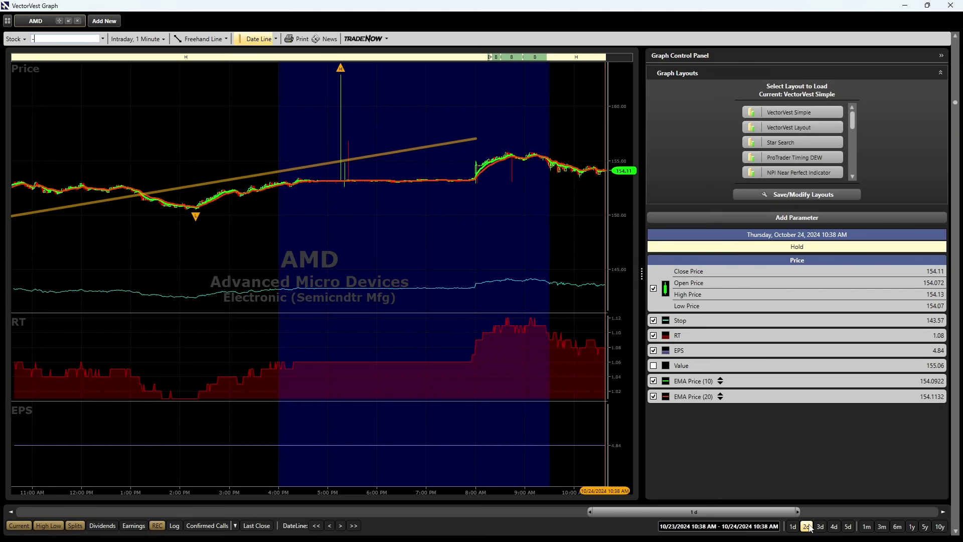
click(819, 526)
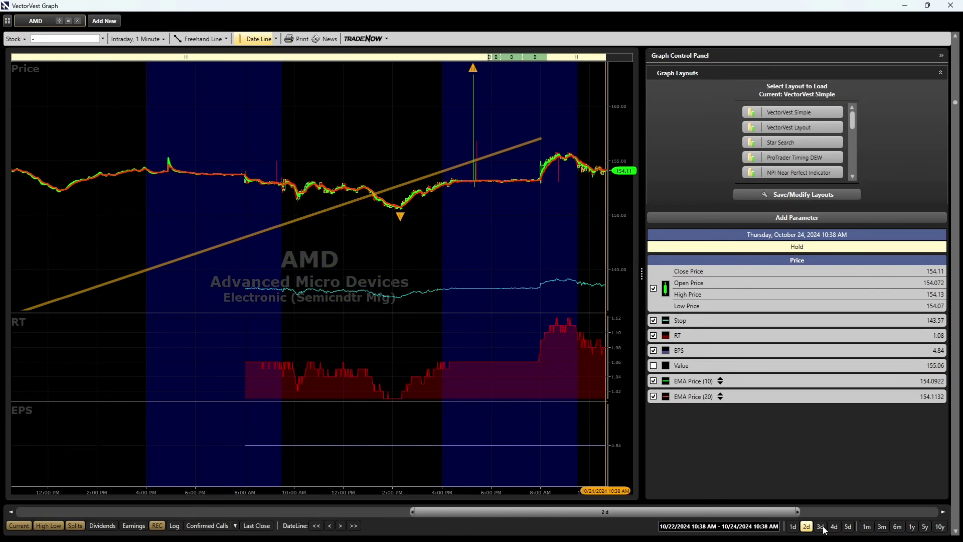
click(882, 528)
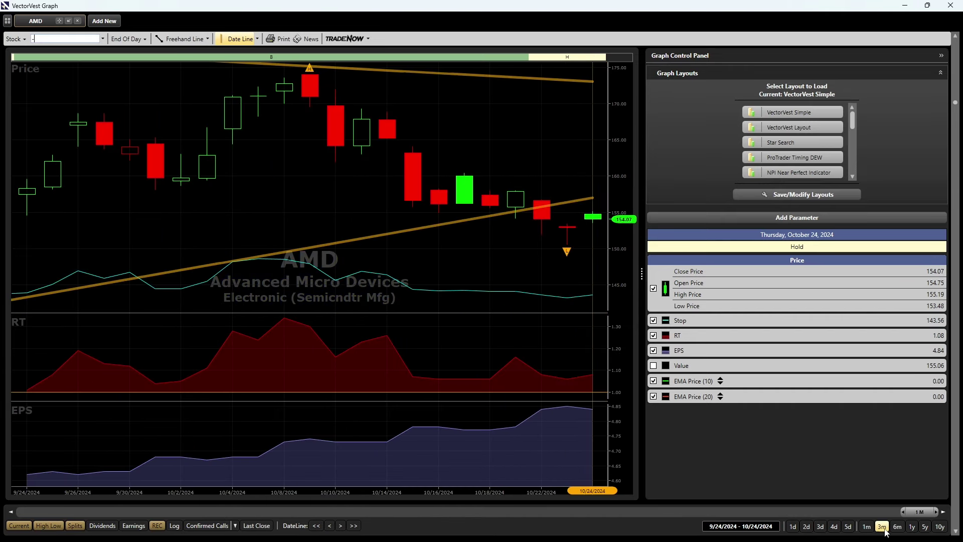
click(897, 526)
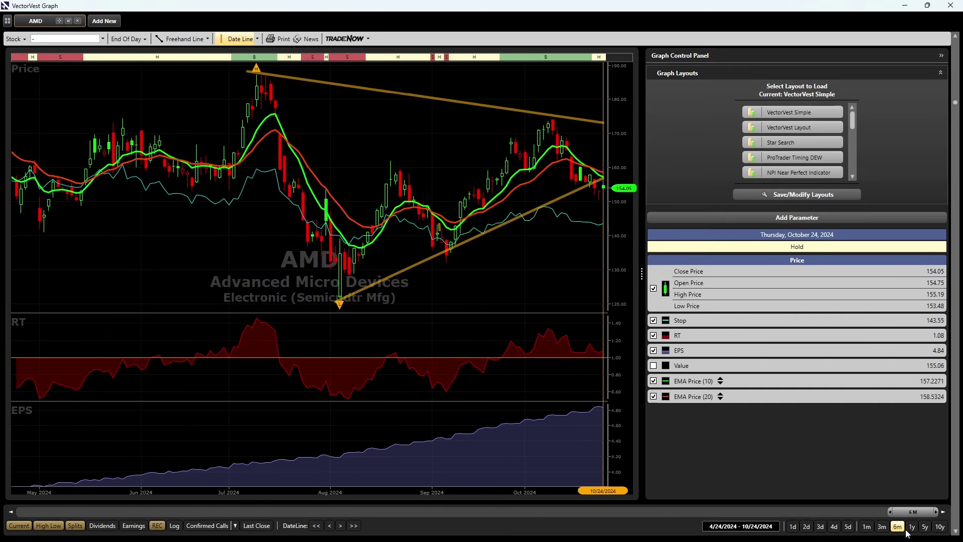
- Show the AMD graph over 1 year, turn its earnings and dividend markers on and off, and turn off the split markers
click(913, 527)
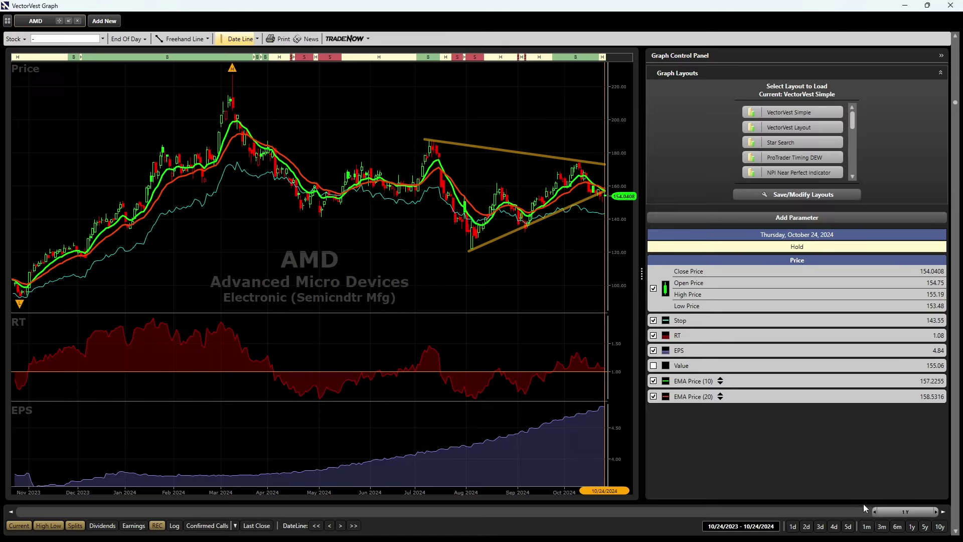
click(132, 525)
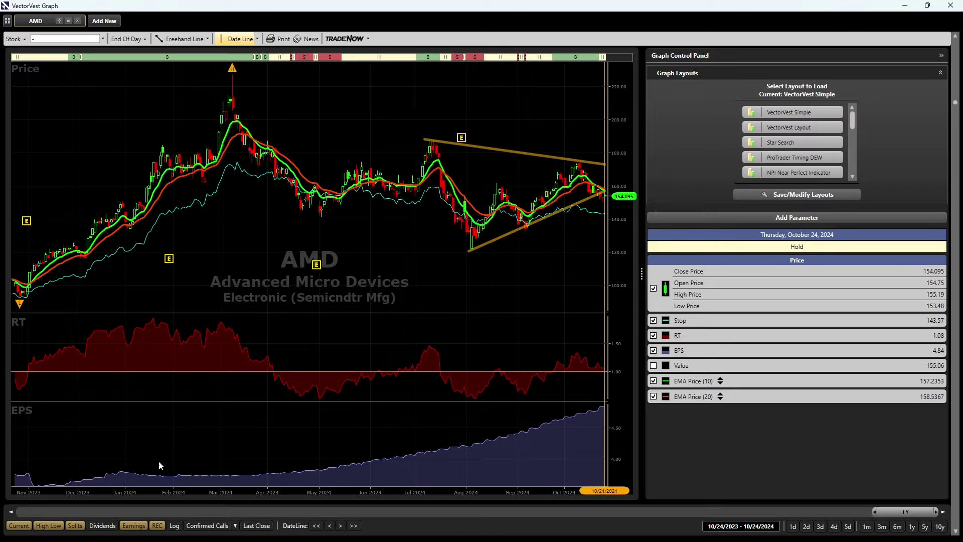
click(133, 525)
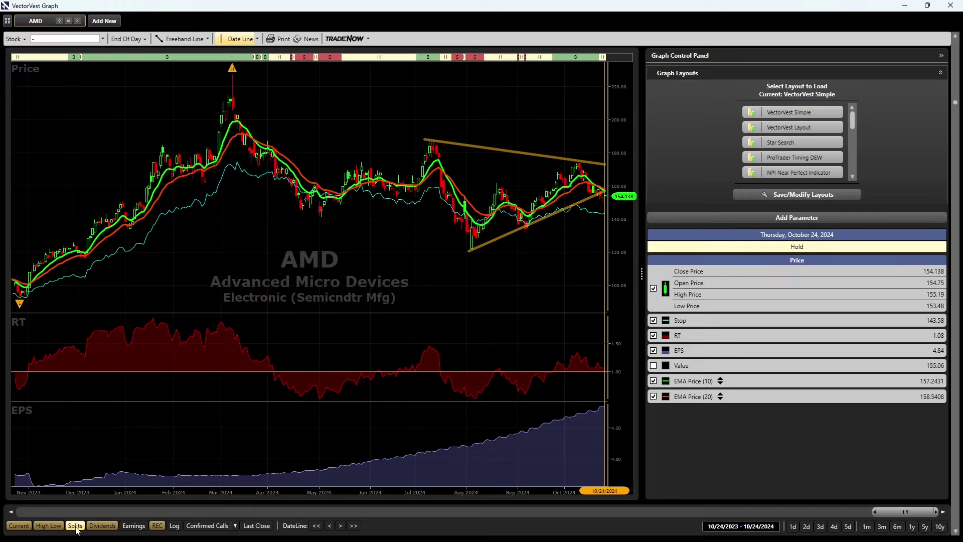
click(105, 527)
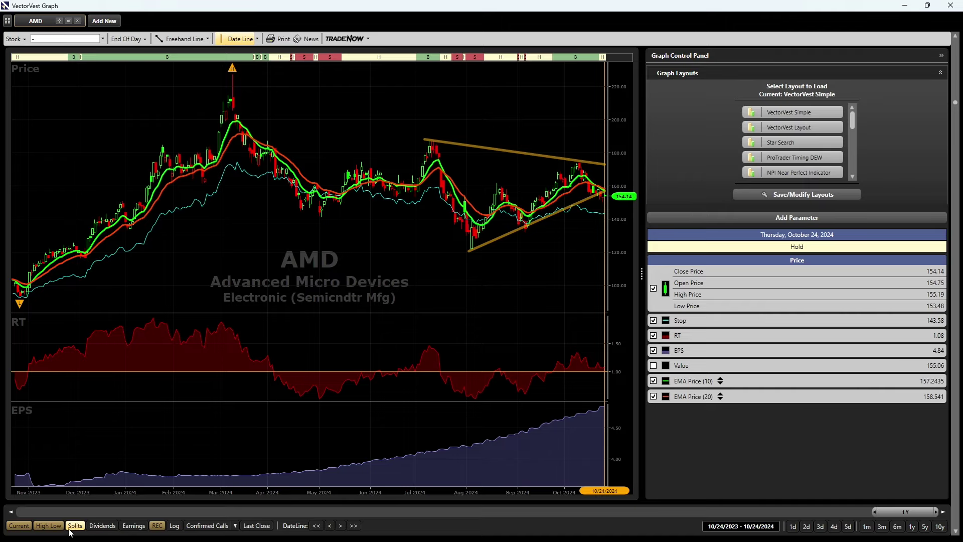
- Turn the AMD graph's high/low markers and current price marker off and back on
click(55, 527)
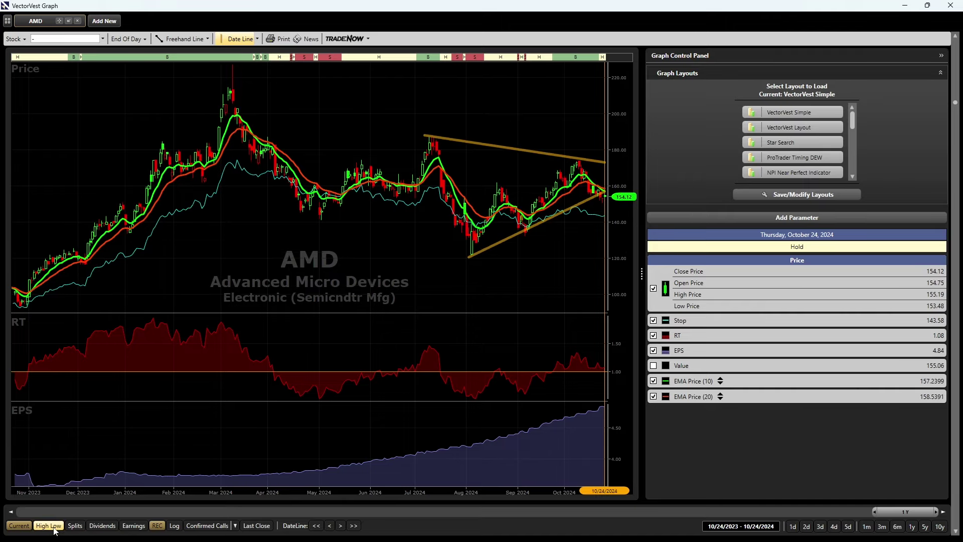
click(55, 527)
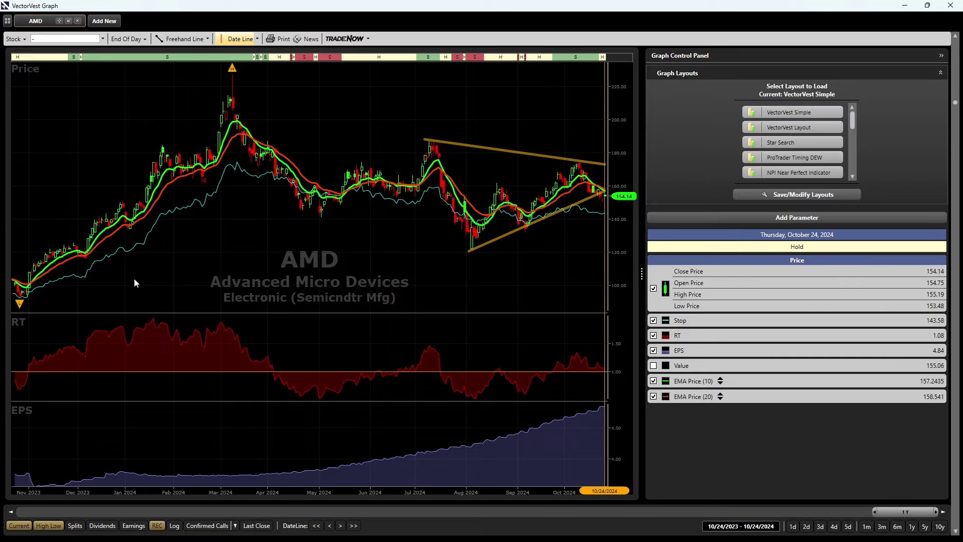
click(25, 528)
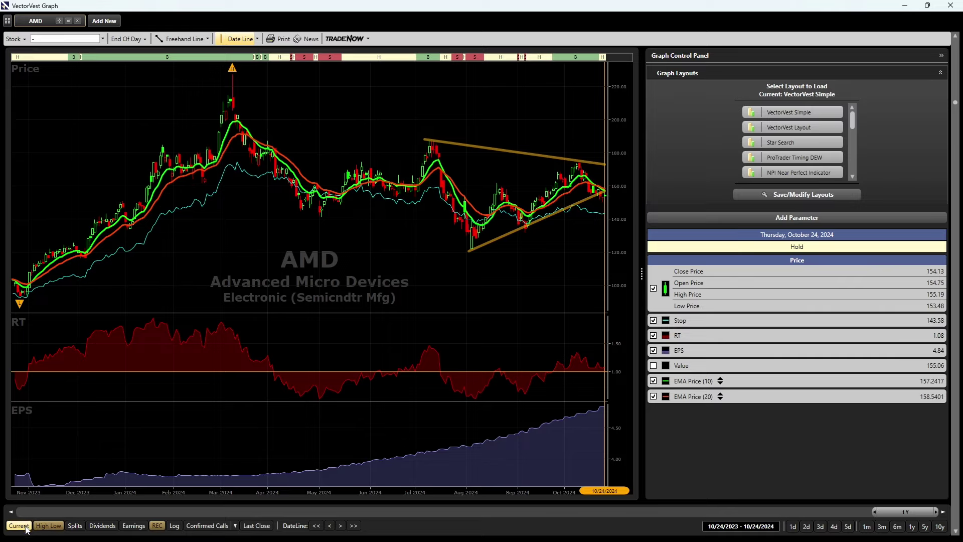
click(23, 527)
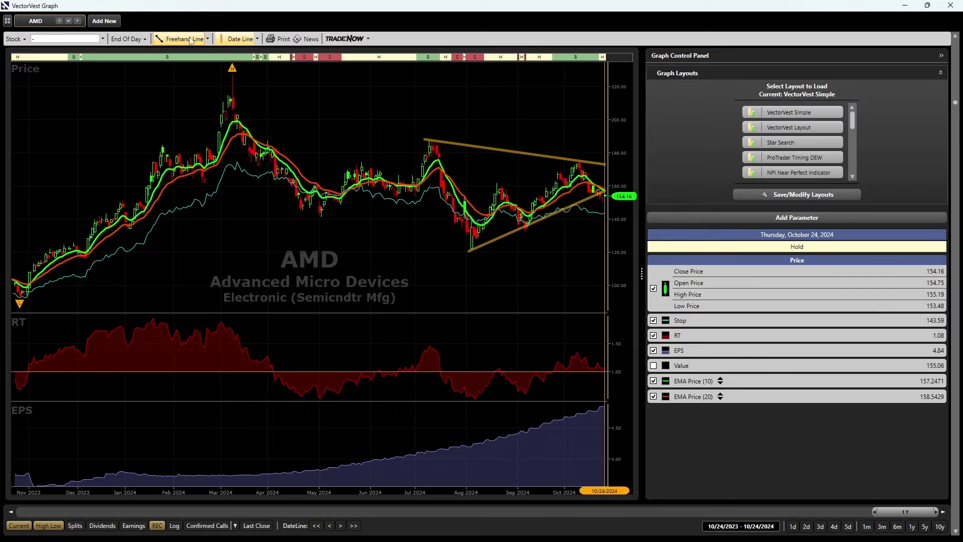
- Clear all drawings from the AMD graph and place the date line at April 22, 2024
click(208, 39)
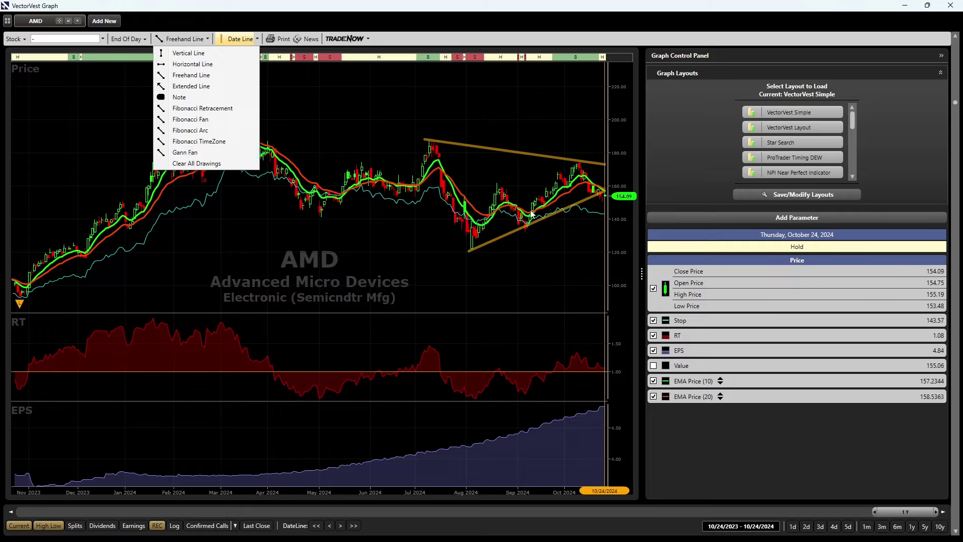
click(215, 164)
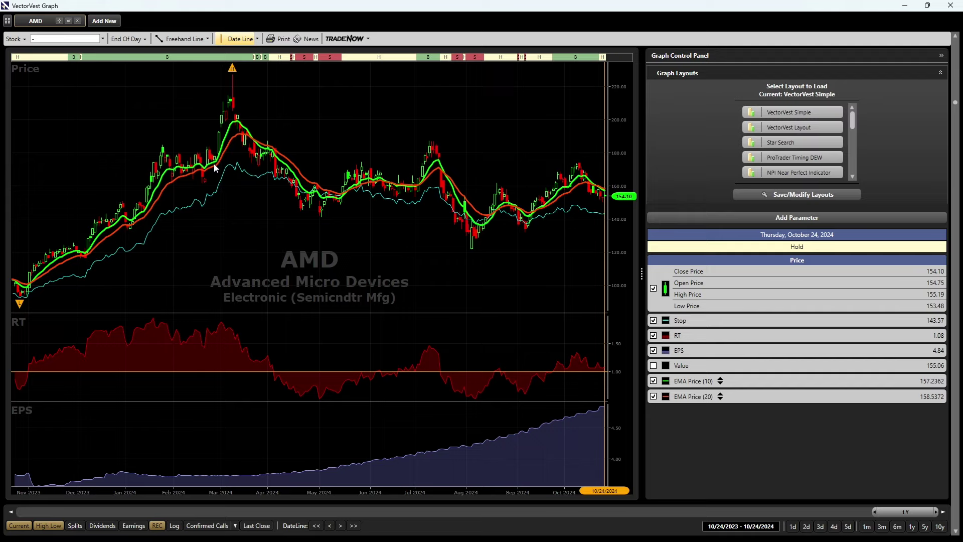
click(208, 40)
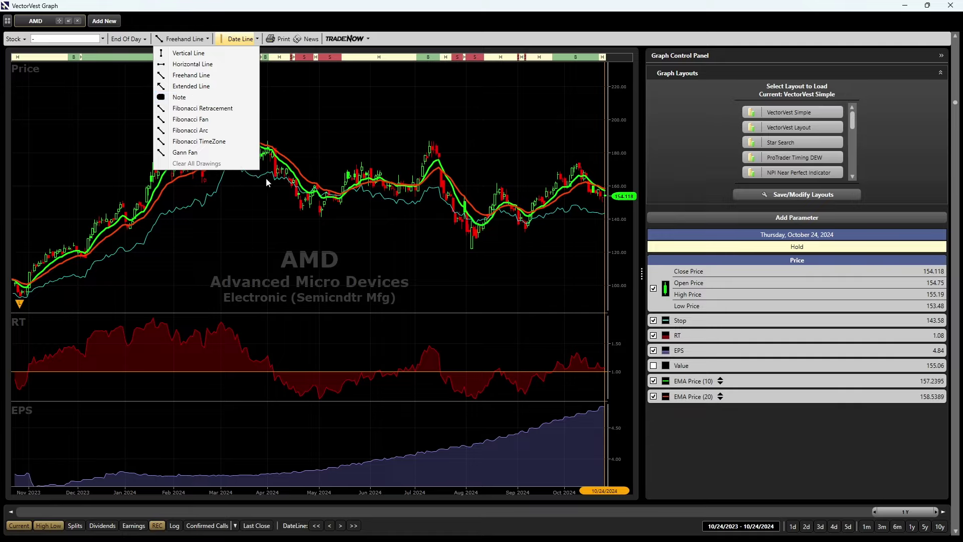
click(302, 104)
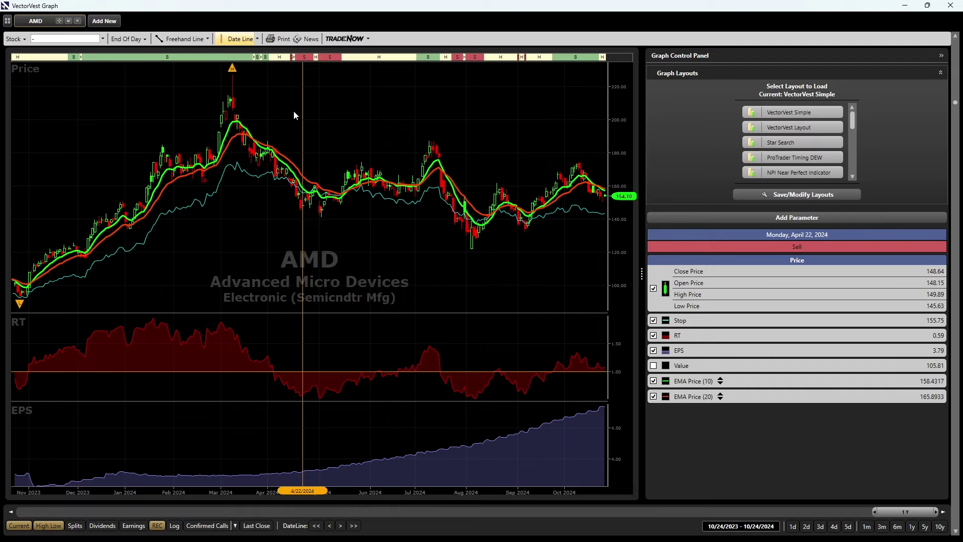
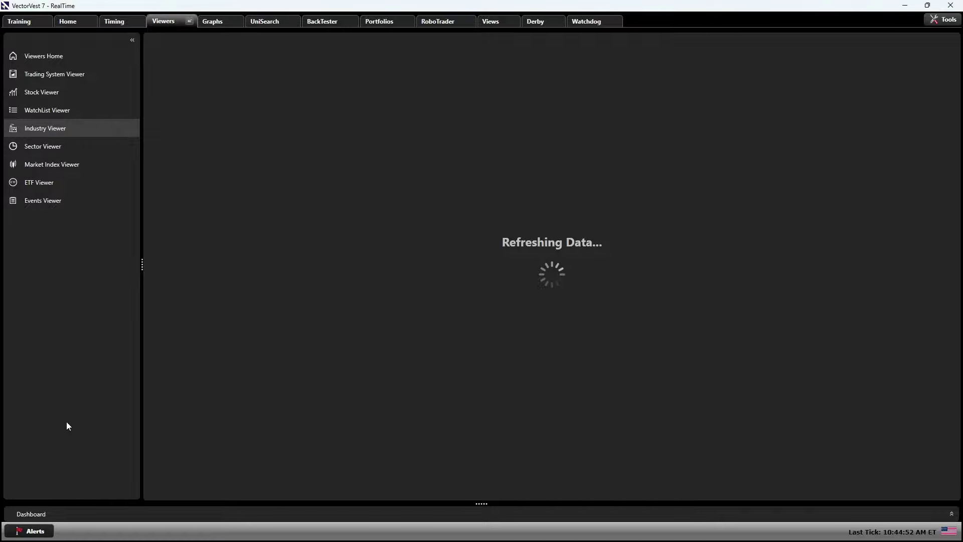
- In the Sector Viewer, set the grid font to Verdana 18 pt Regular and autofit all columns
click(54, 147)
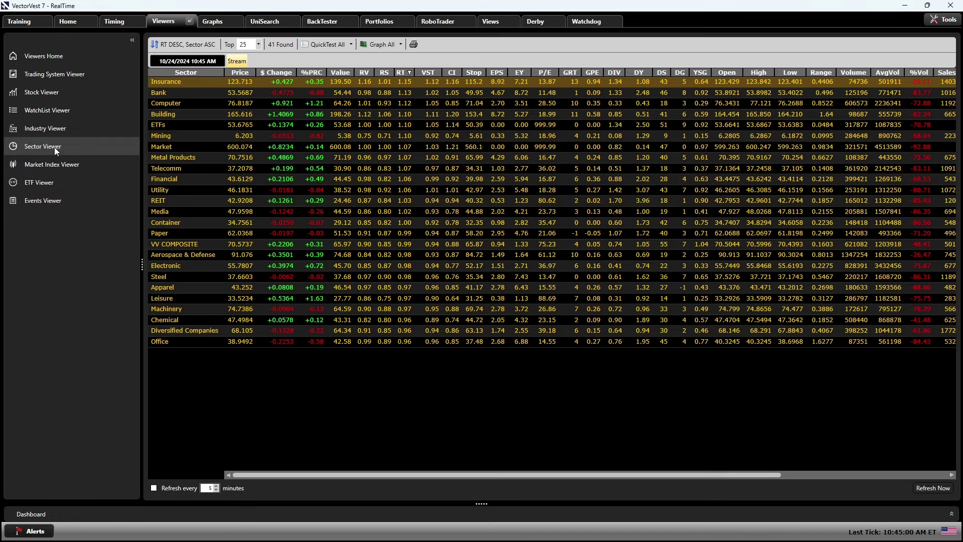
right_click(335, 158)
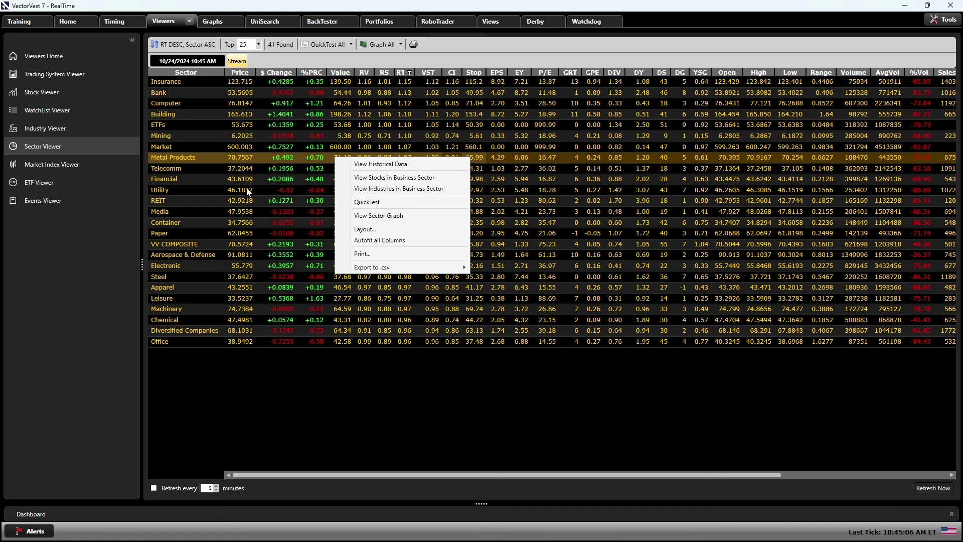
click(387, 230)
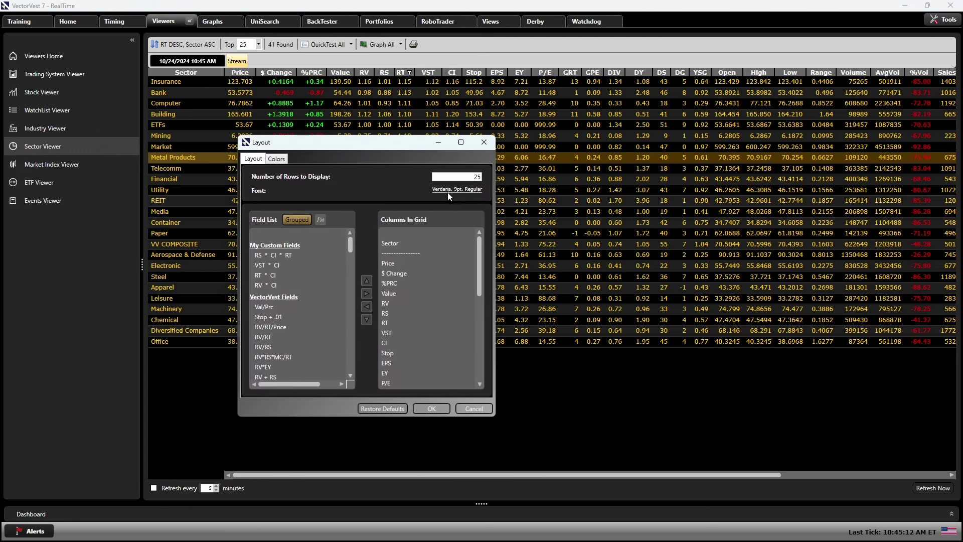
click(451, 189)
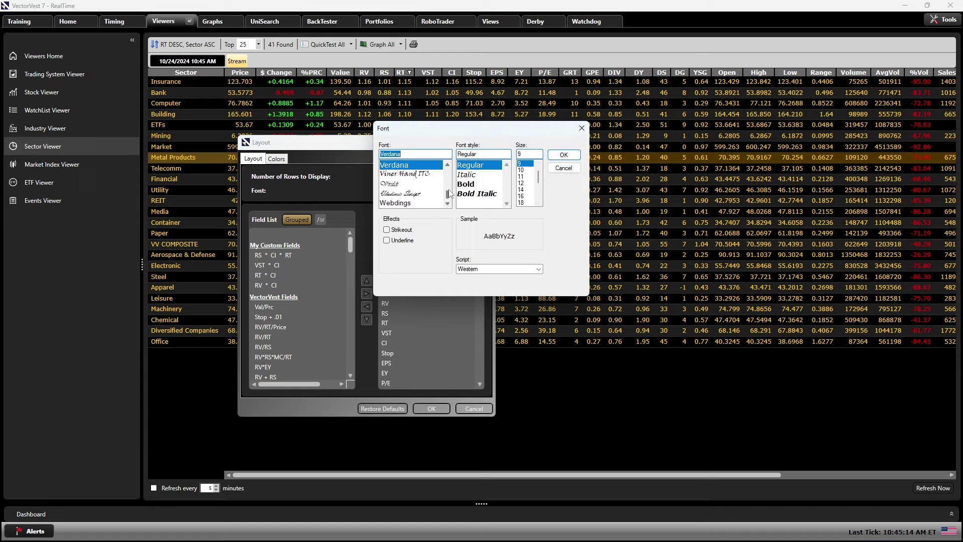
click(520, 203)
click(563, 154)
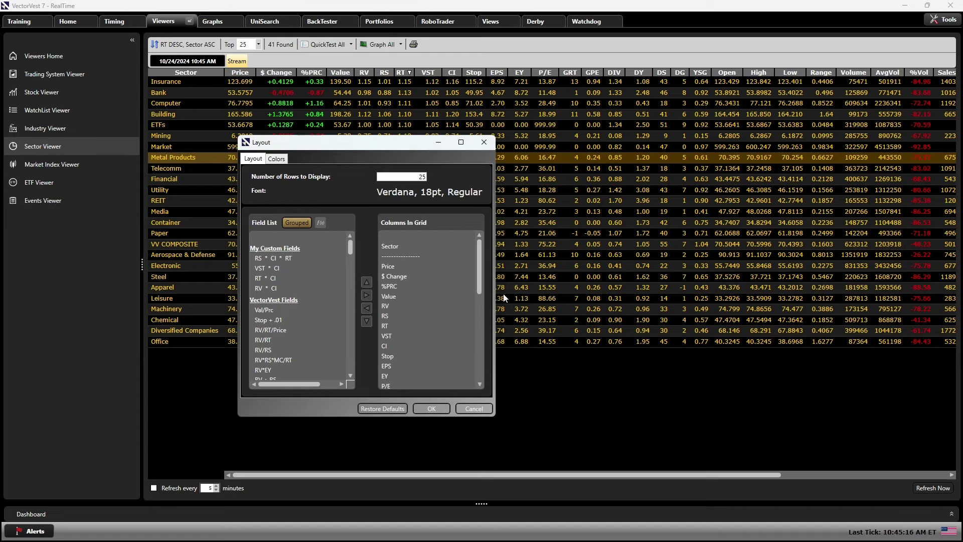
click(424, 409)
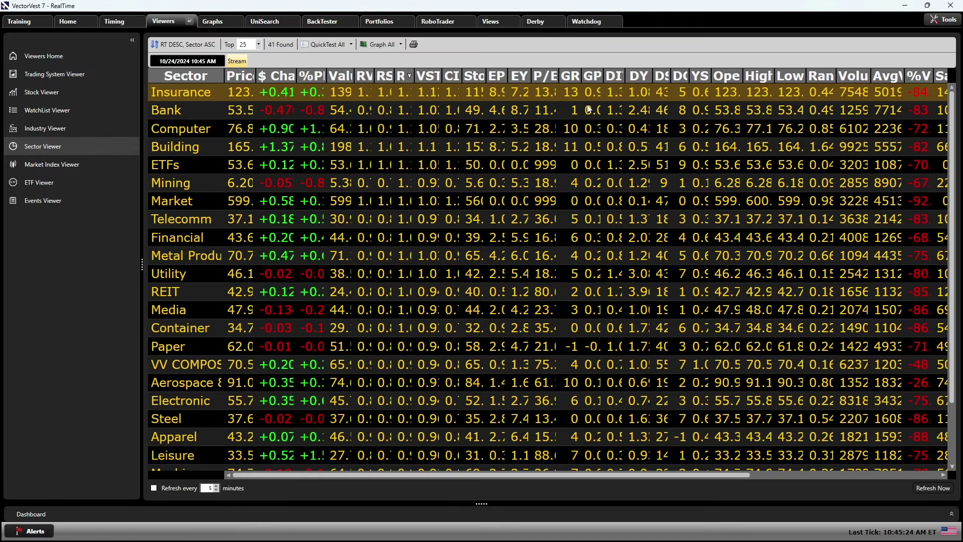
right_click(435, 111)
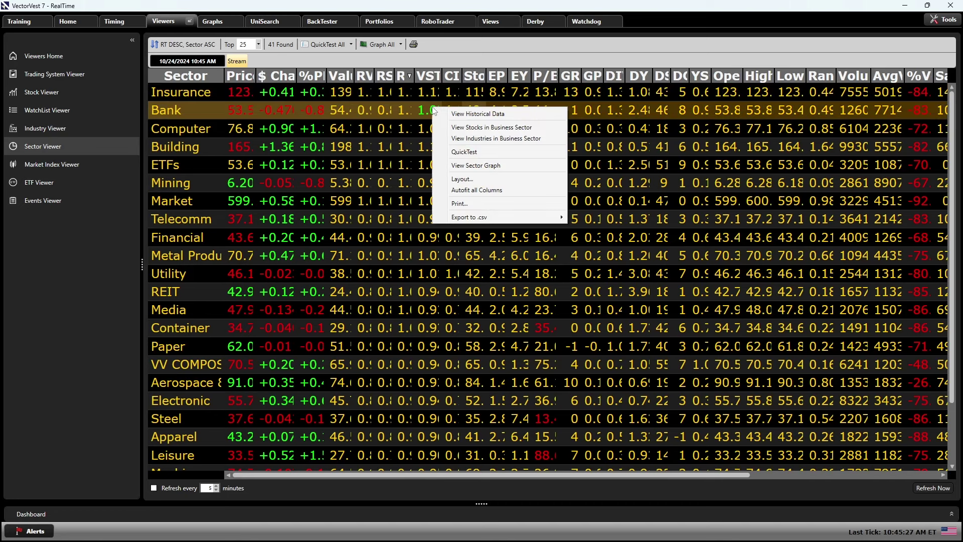
click(465, 191)
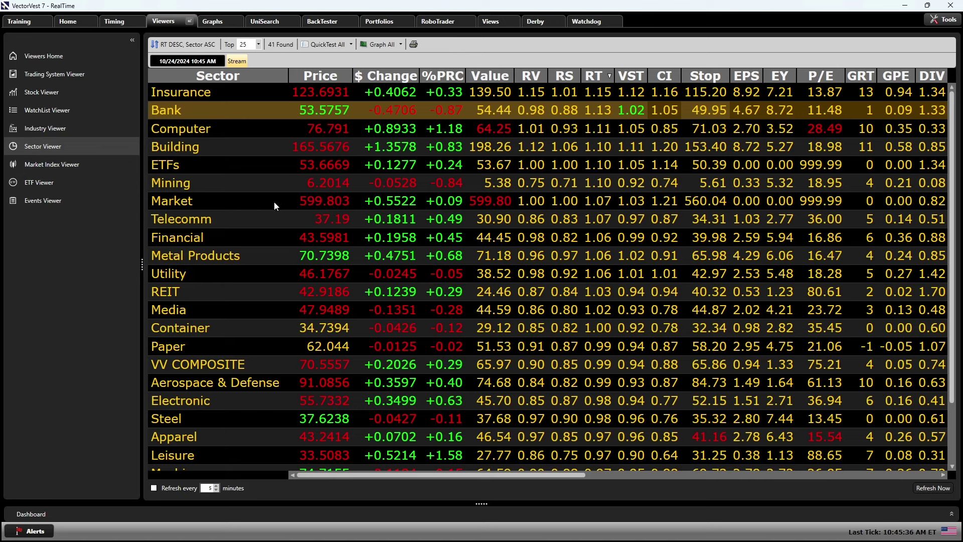
- Open the Insurance sector's graph in a maximized window and show it over 1 year
click(221, 93)
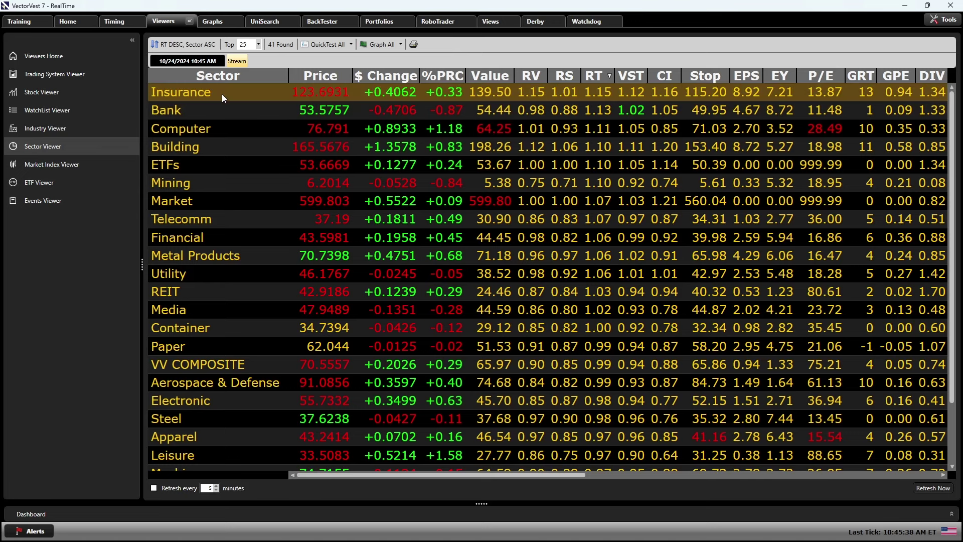
right_click(222, 97)
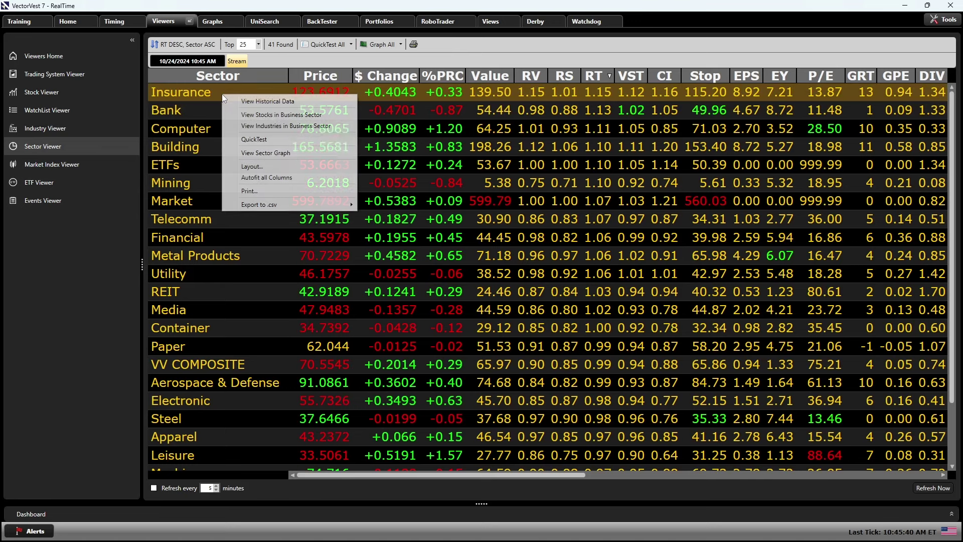
click(258, 153)
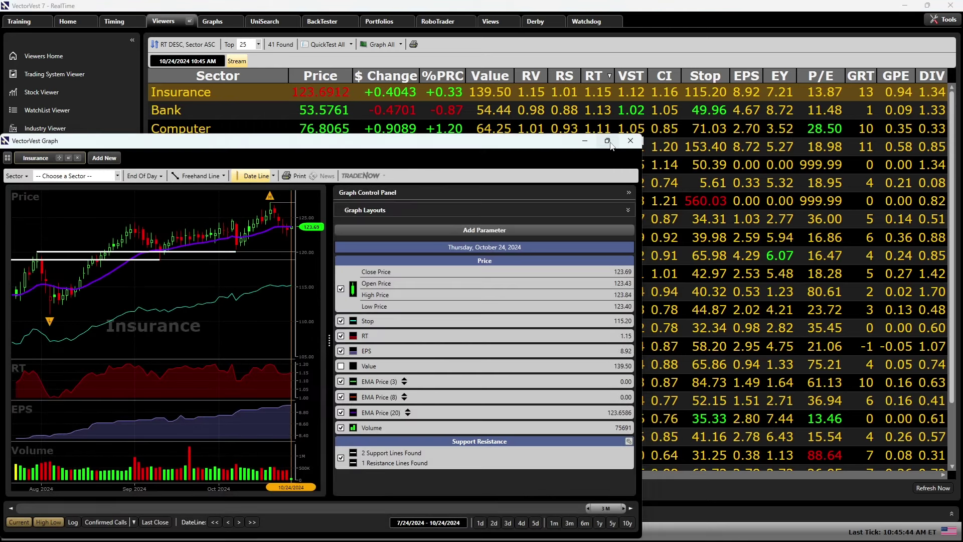
click(608, 140)
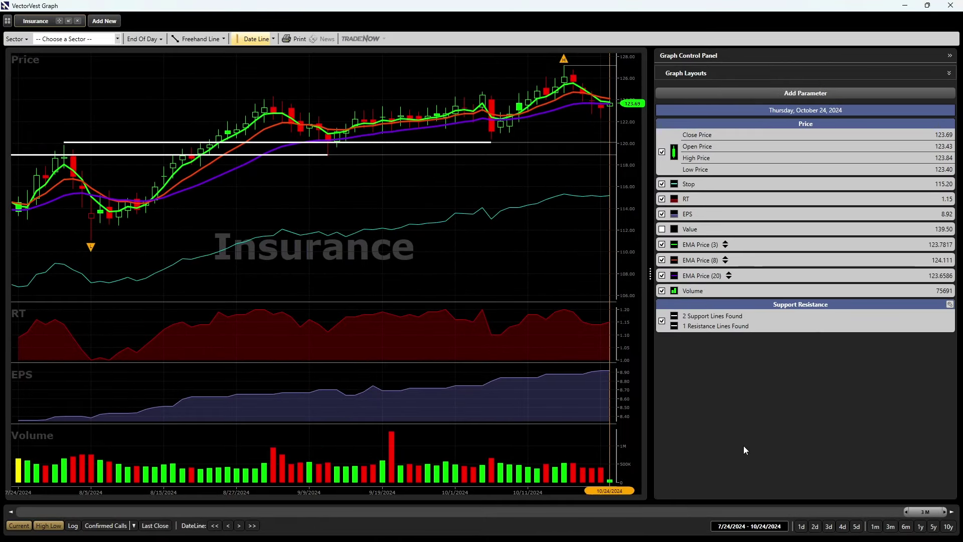
click(920, 527)
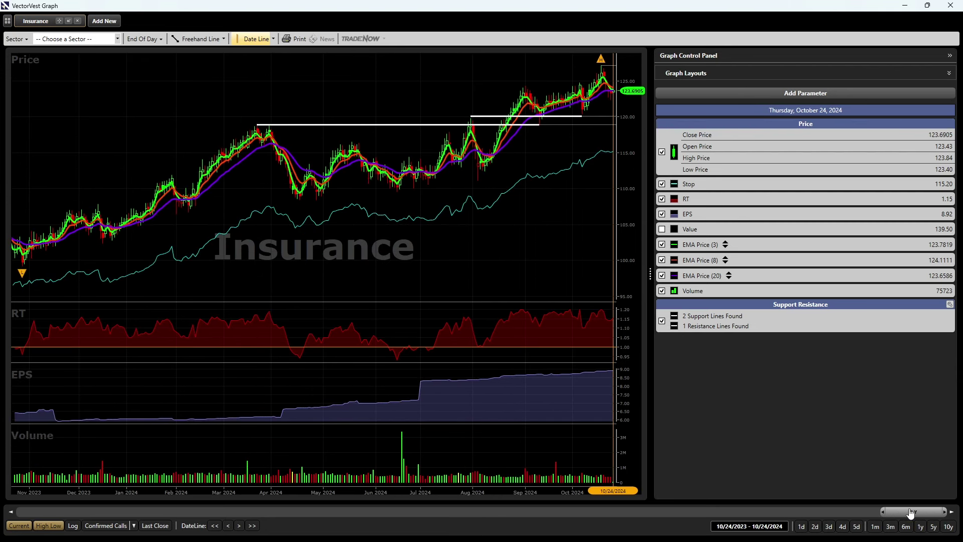
- Load the VectorVest Layout on the Insurance graph, check its recent high, and close the graph window
click(714, 73)
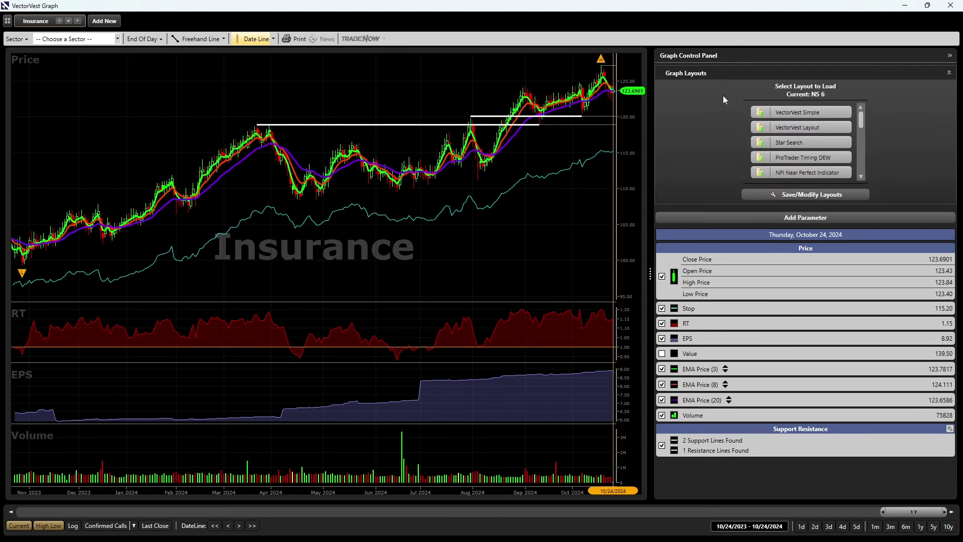
click(790, 130)
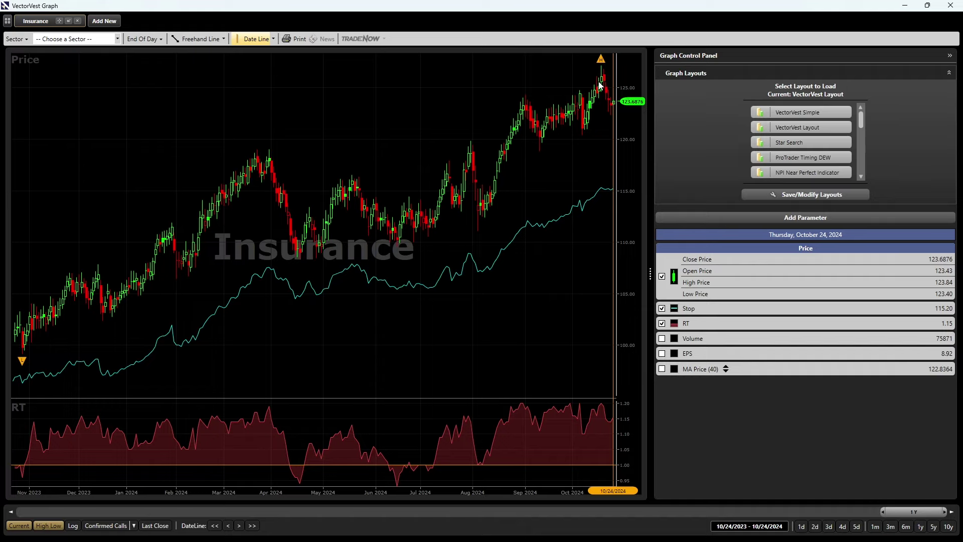
mouse_move(599, 83)
click(950, 5)
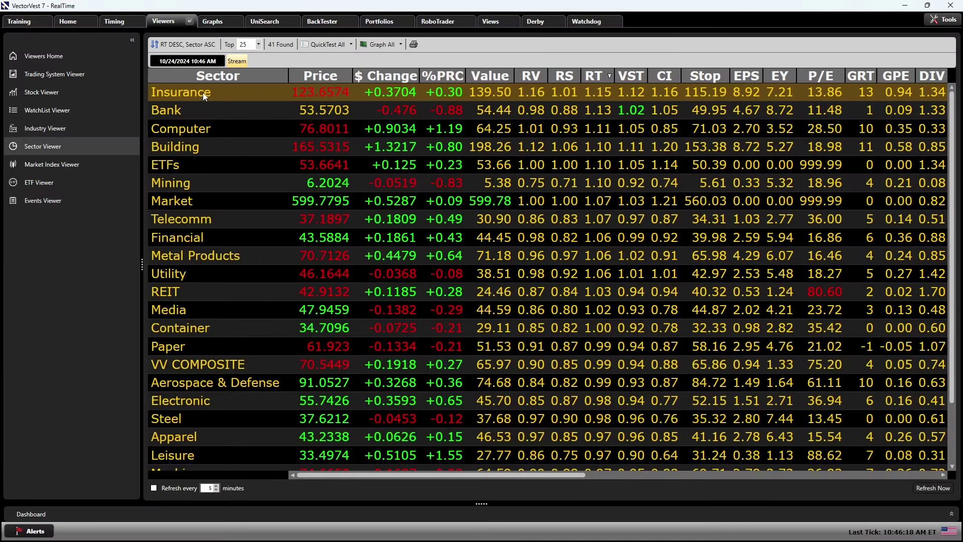
- Graph the sectors from Insurance through REIT together over 1 year and page through to the Computer sector
shift+click(183, 290)
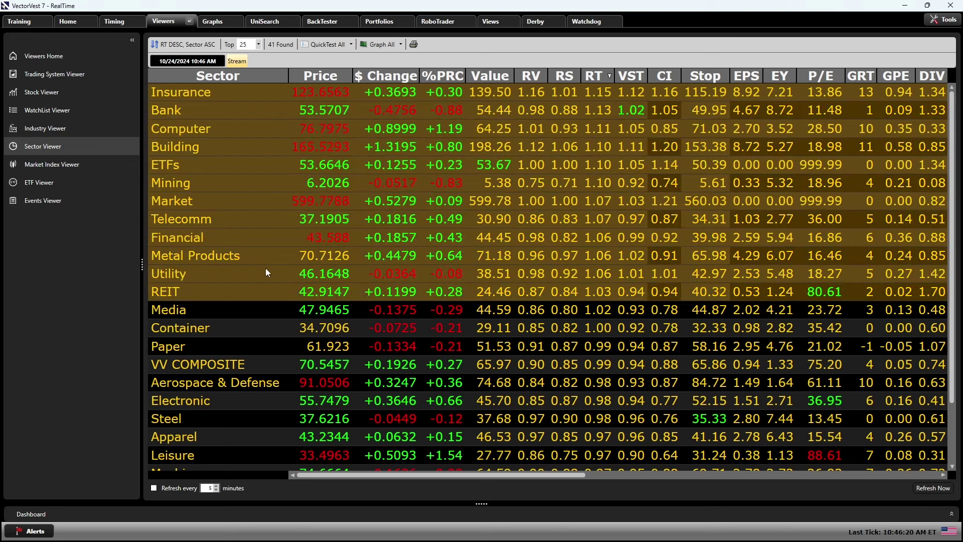
right_click(266, 237)
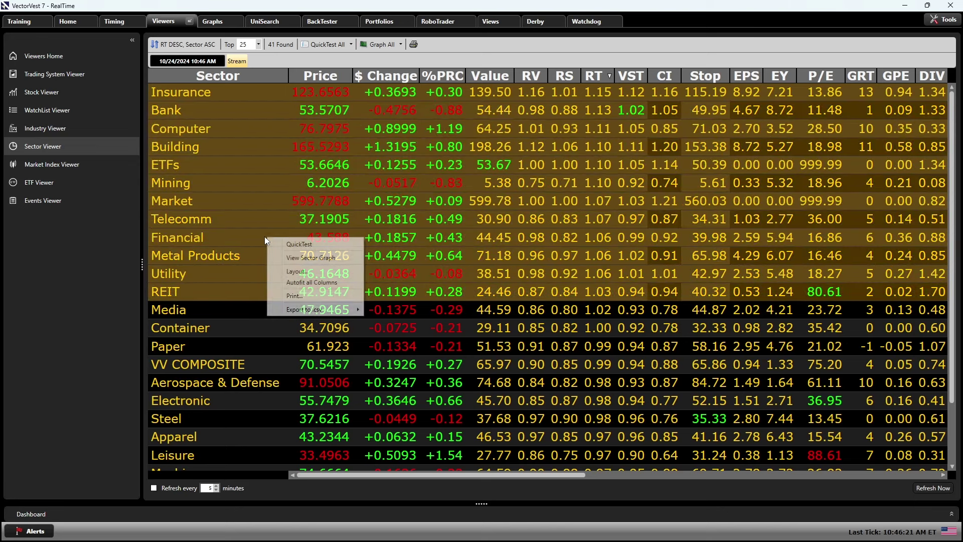
click(310, 257)
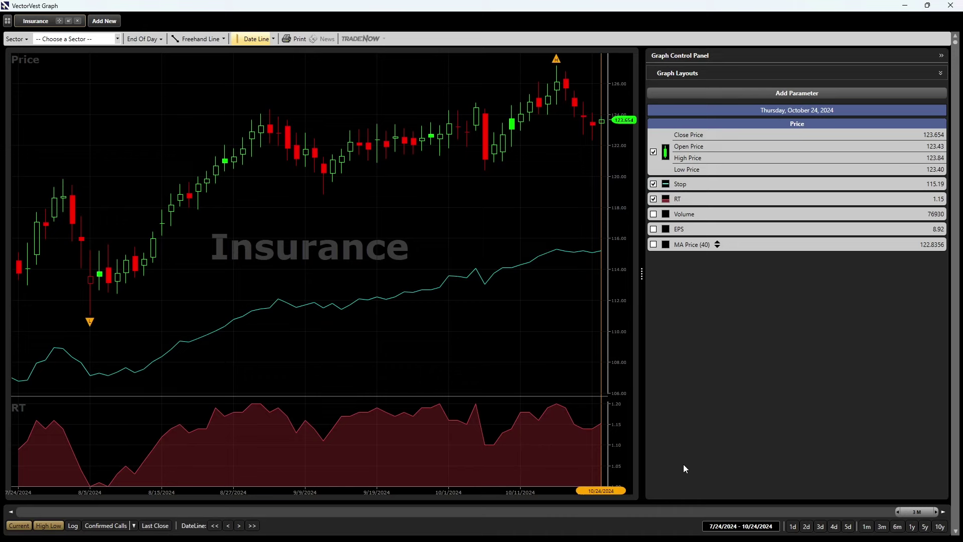
click(911, 526)
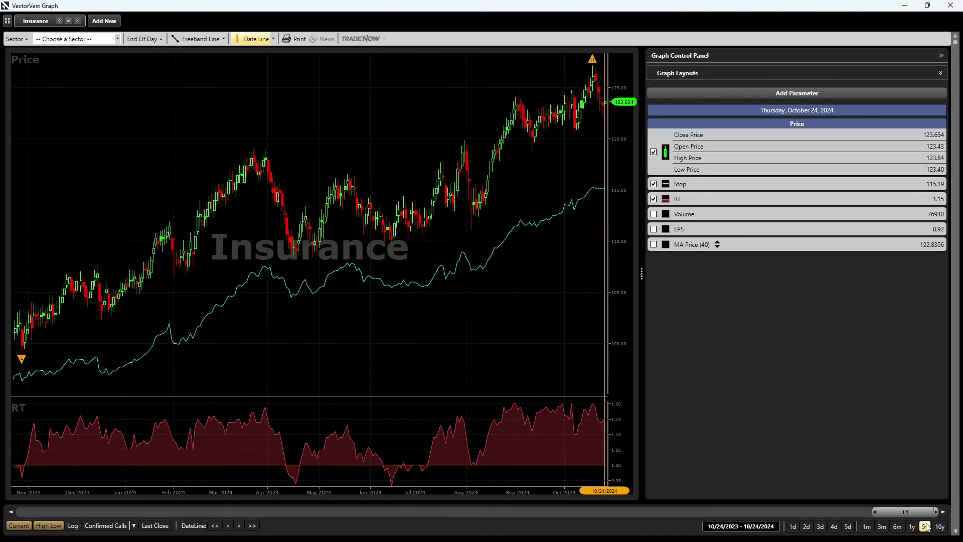
click(957, 512)
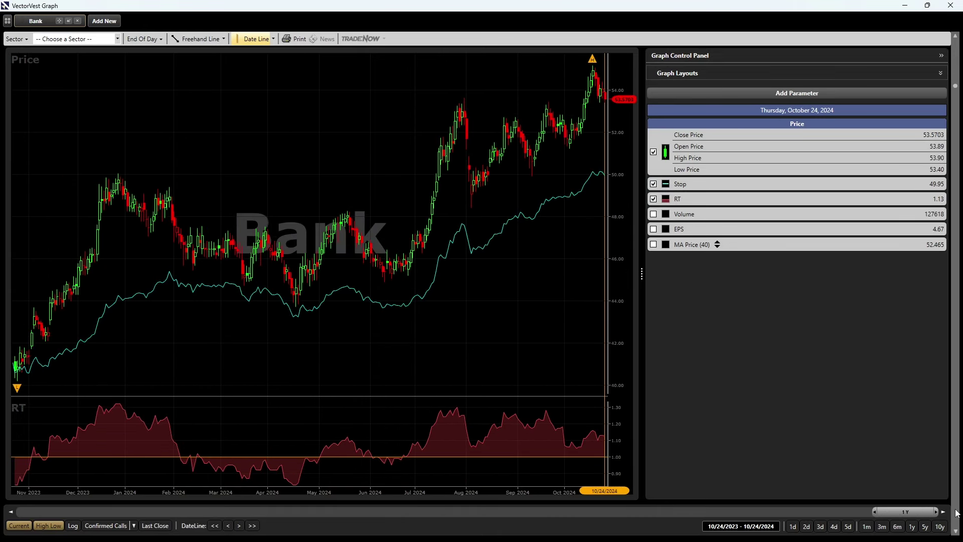
click(957, 512)
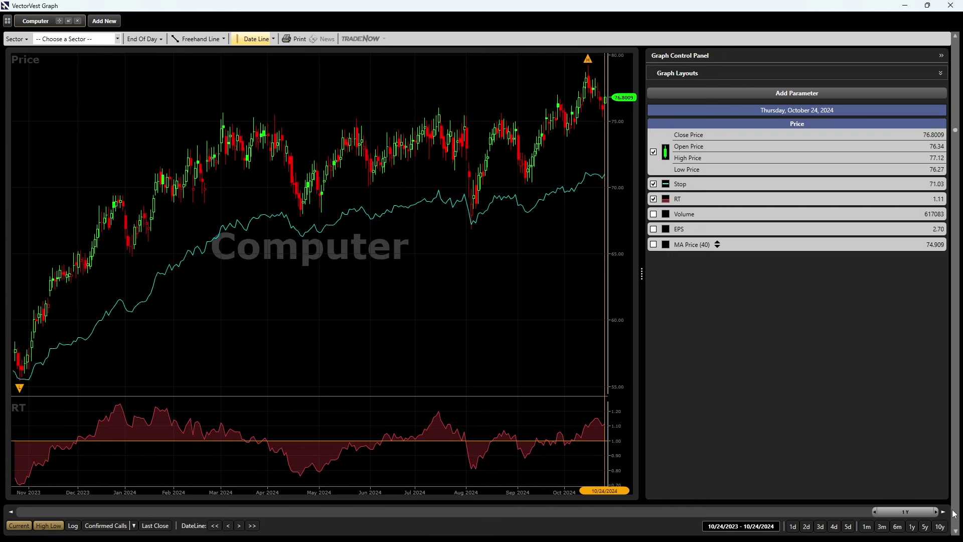
- Page through the remaining one-year sector graphs from Computer to REIT, examining price and RT trends, and close the graph window
click(958, 514)
click(959, 515)
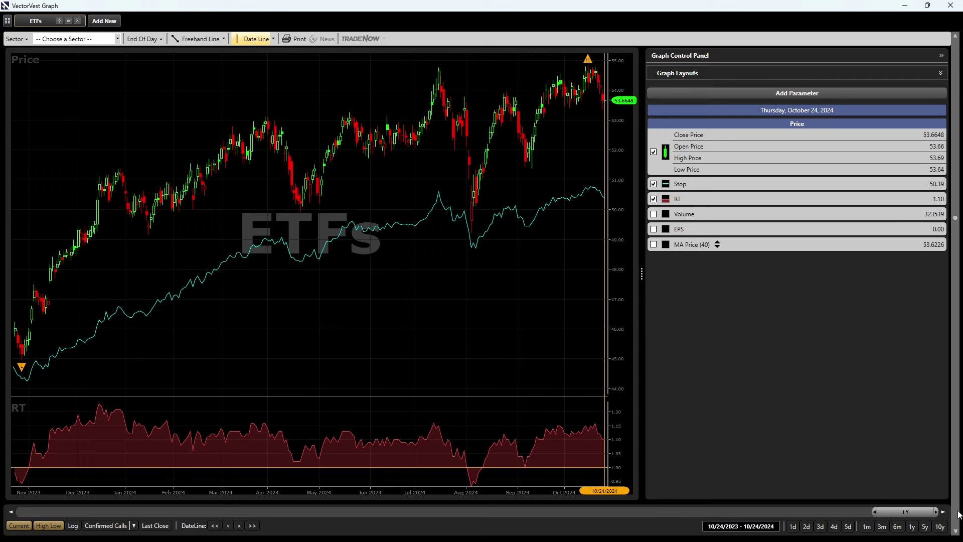
click(959, 515)
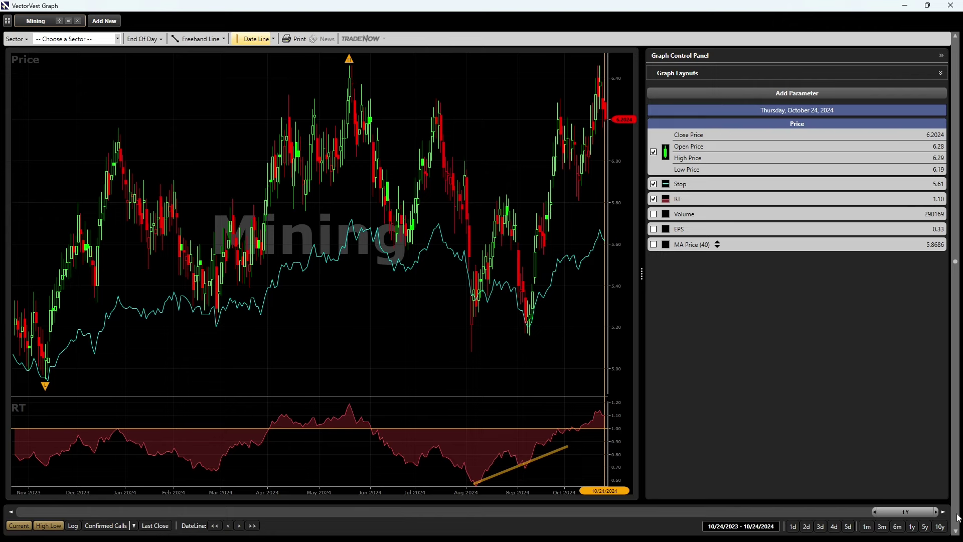
click(958, 517)
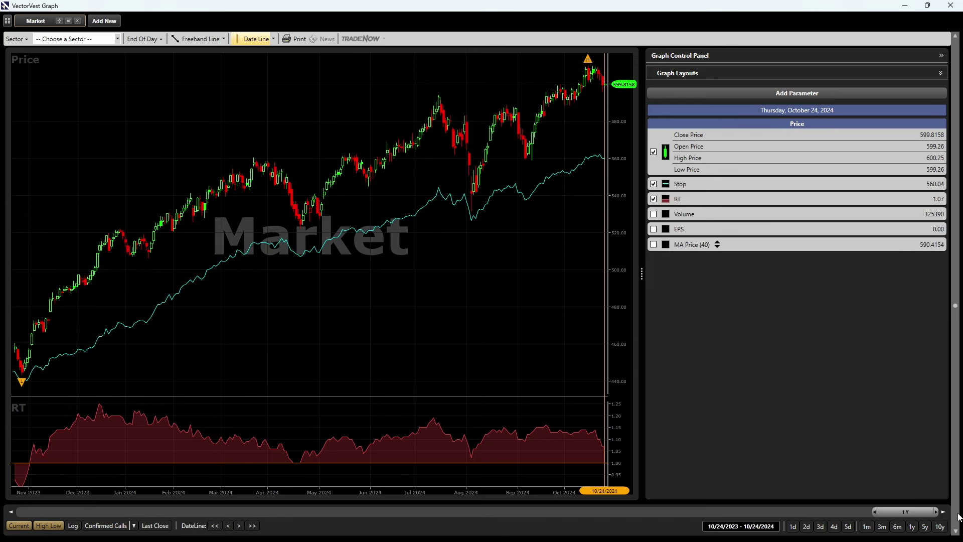
click(959, 517)
click(958, 518)
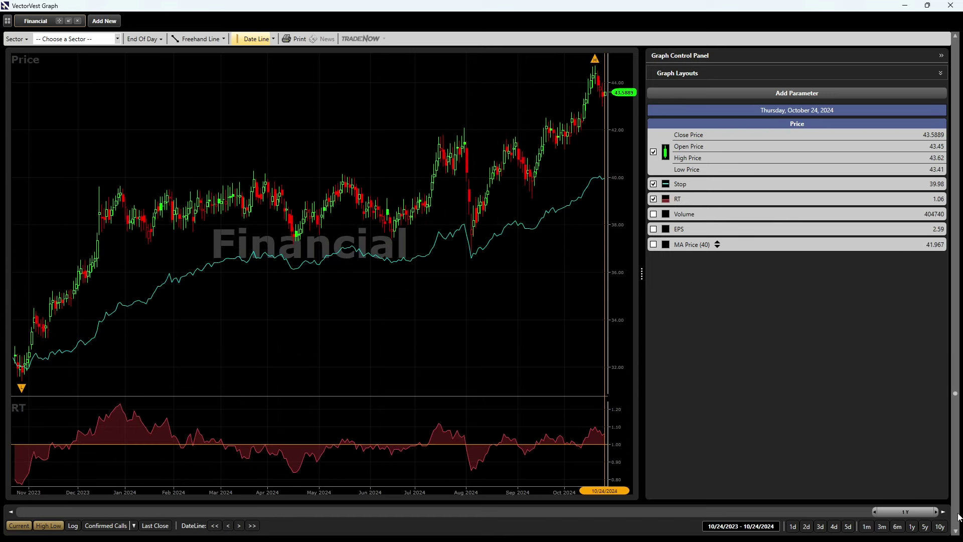
click(958, 518)
click(958, 517)
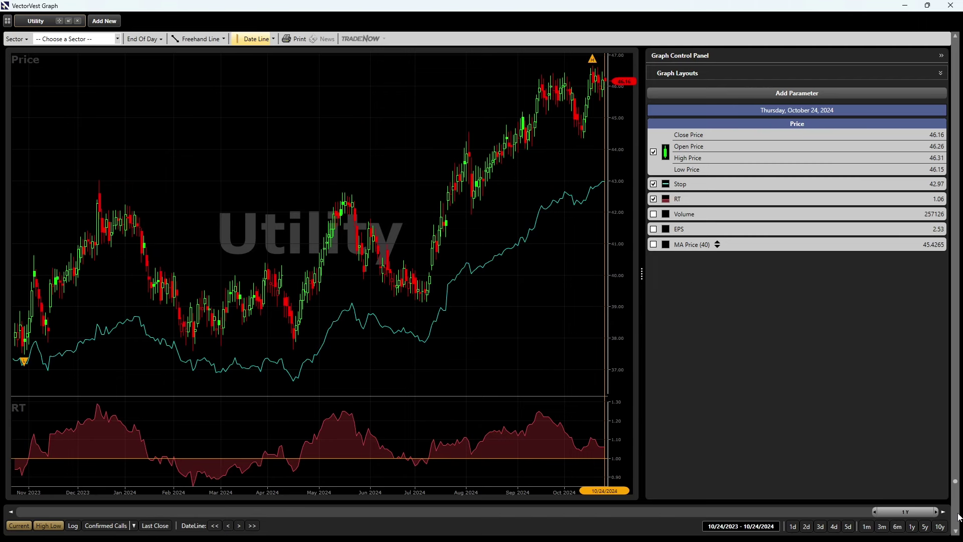
click(958, 518)
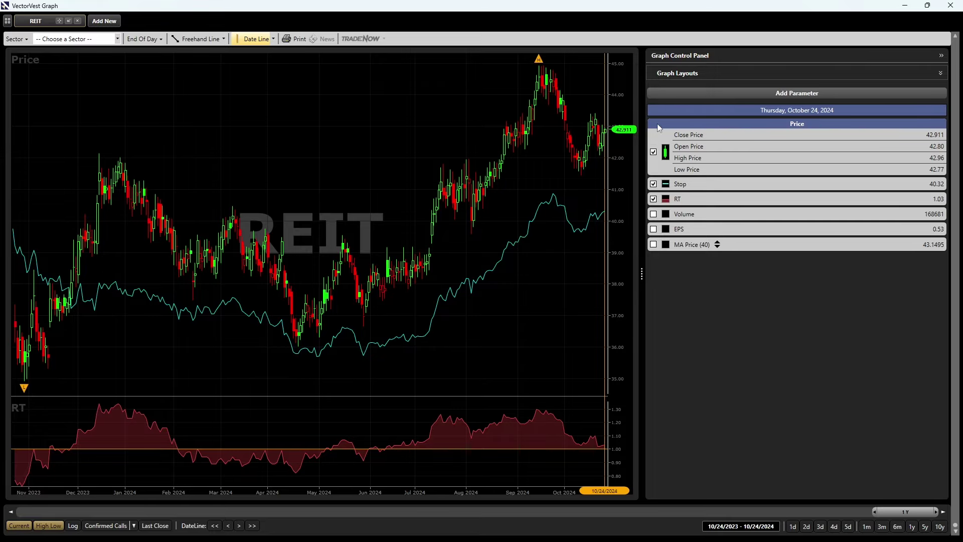
click(949, 6)
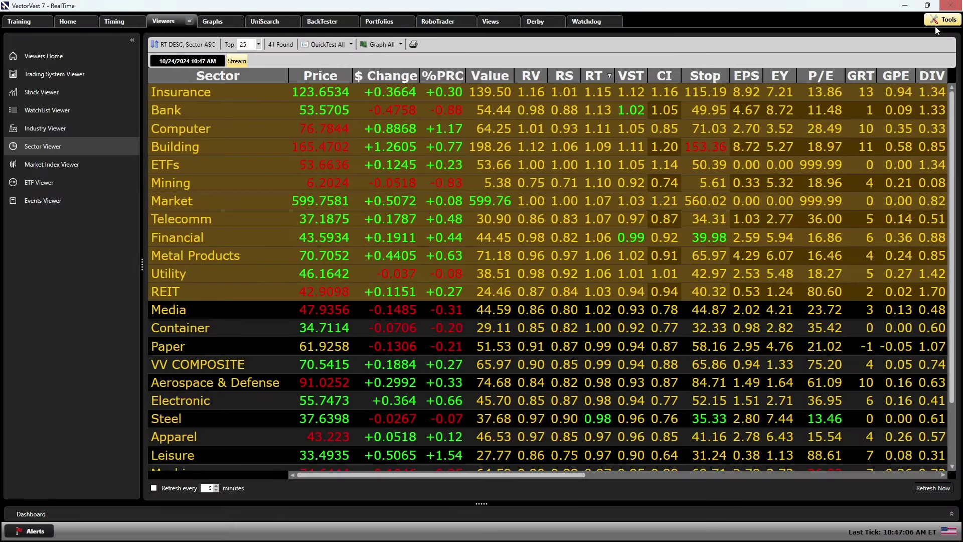
- Open the list of industries in the REIT sector and graph them all in a maximized window over 1 year
click(233, 290)
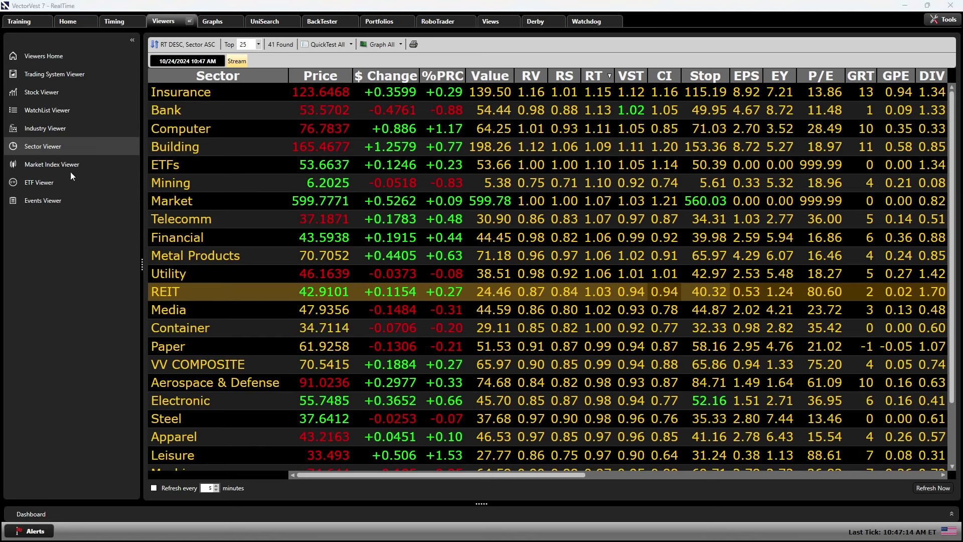
drag(10, 51, 492, 12)
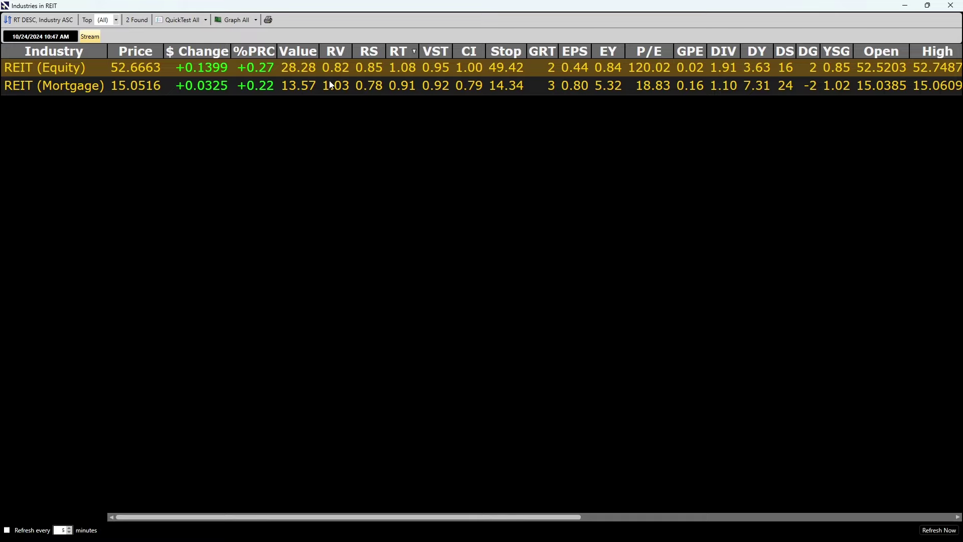
click(225, 20)
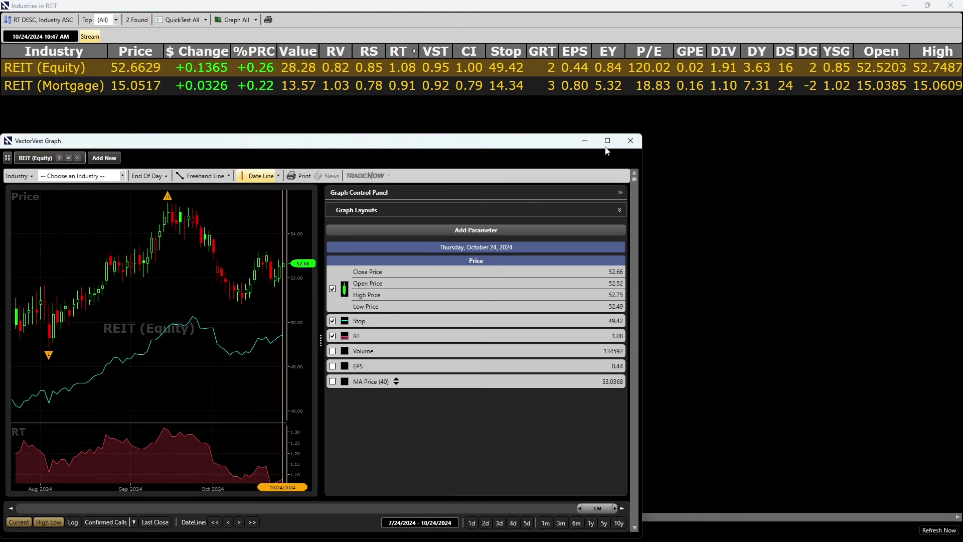
click(607, 141)
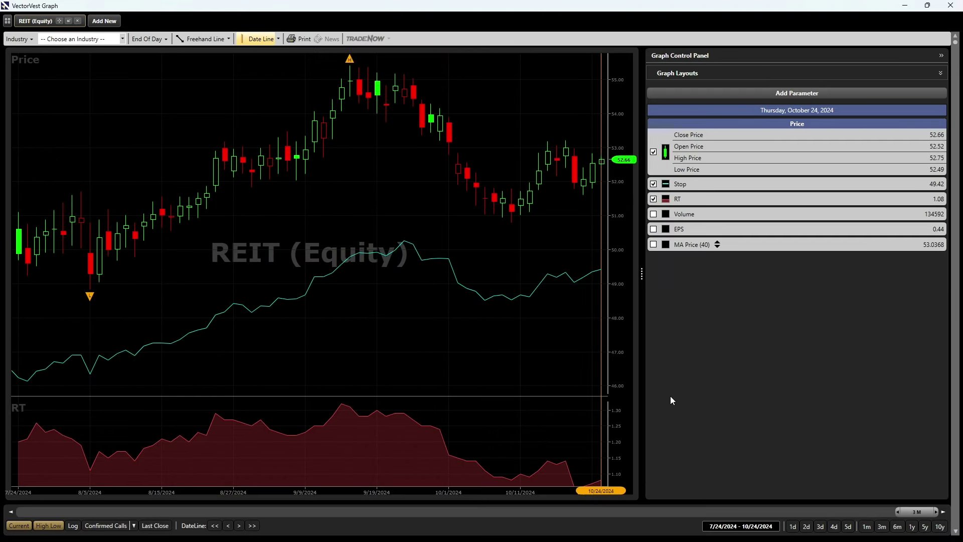
click(912, 527)
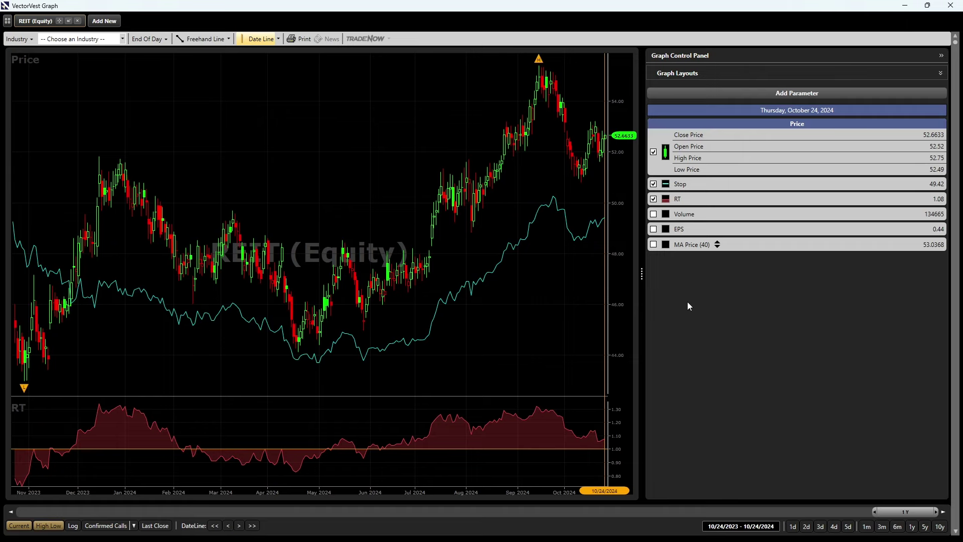
- Compare the REIT (Mortgage) graph with the REIT (Equity) graph and close the graph window
key(Down)
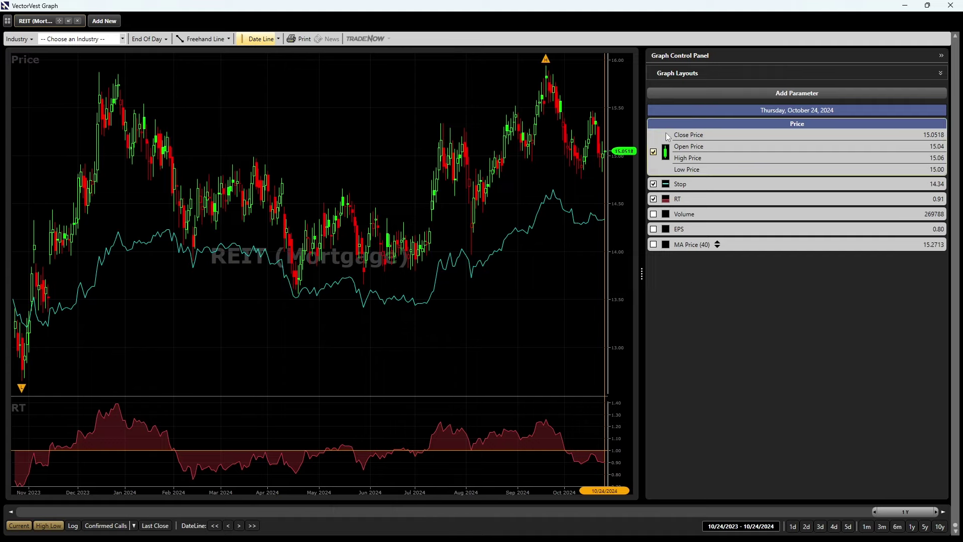
key(Up)
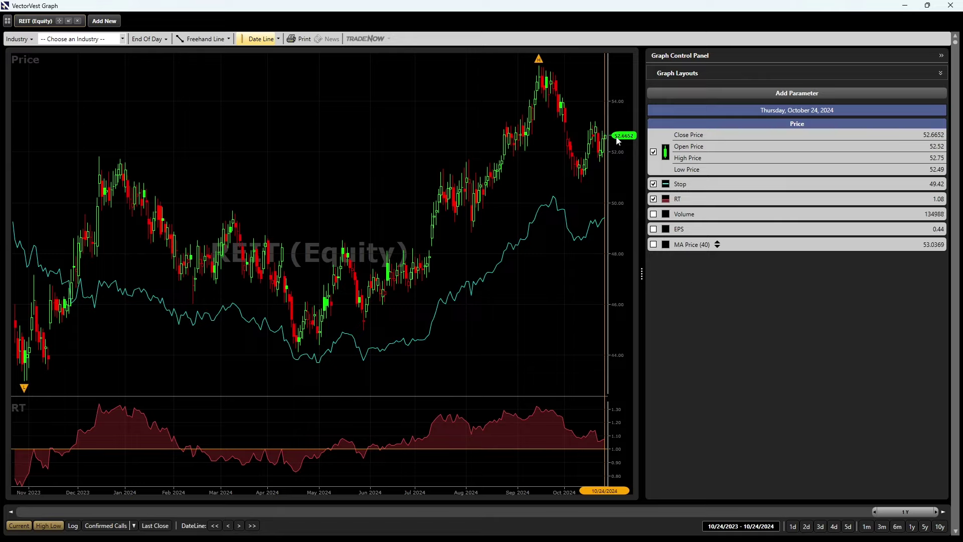
click(951, 5)
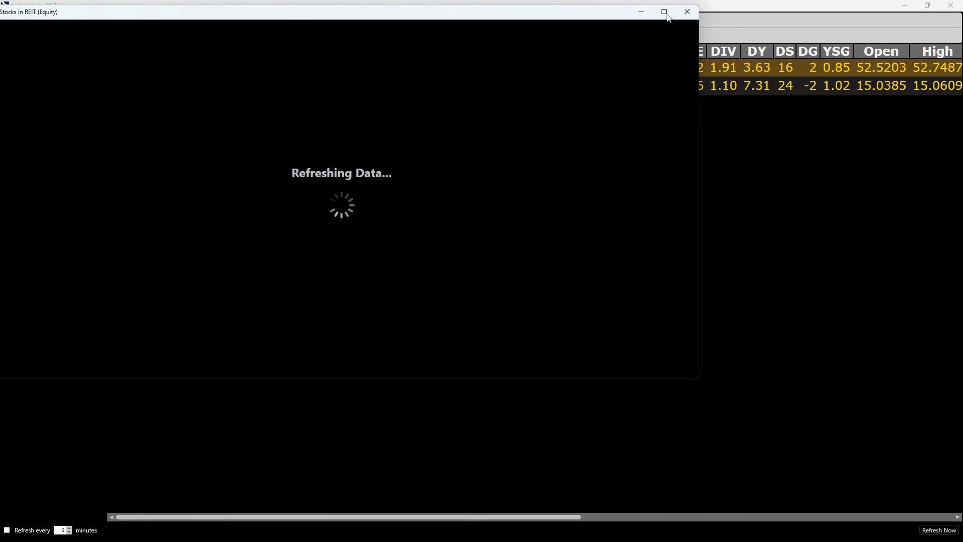
- Maximize the list of stocks in REIT (Equity) and graph all of them over 1 year
click(668, 16)
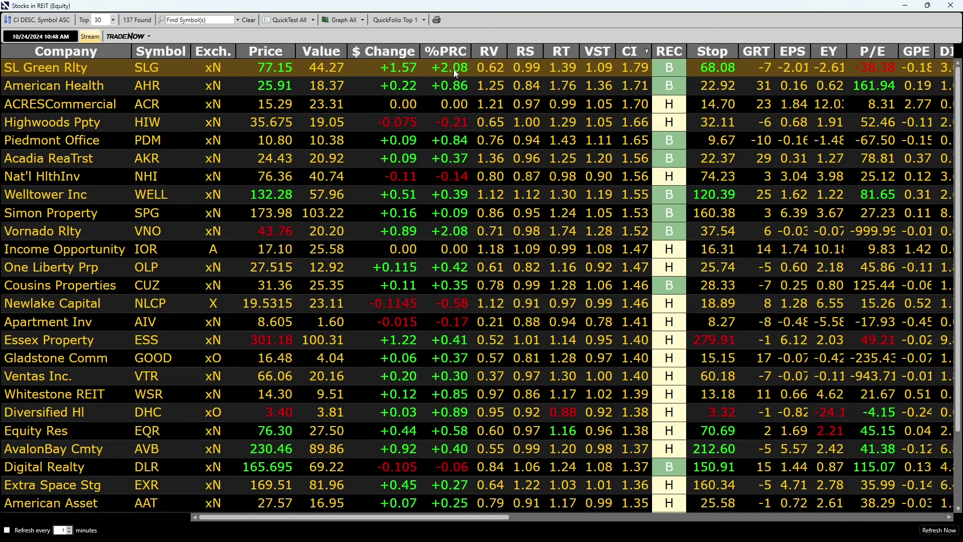
click(342, 20)
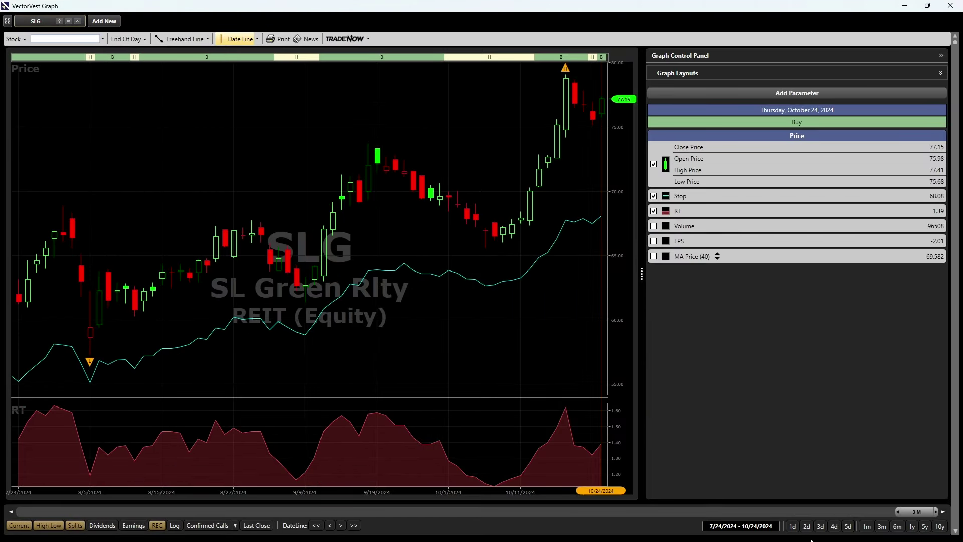
click(911, 526)
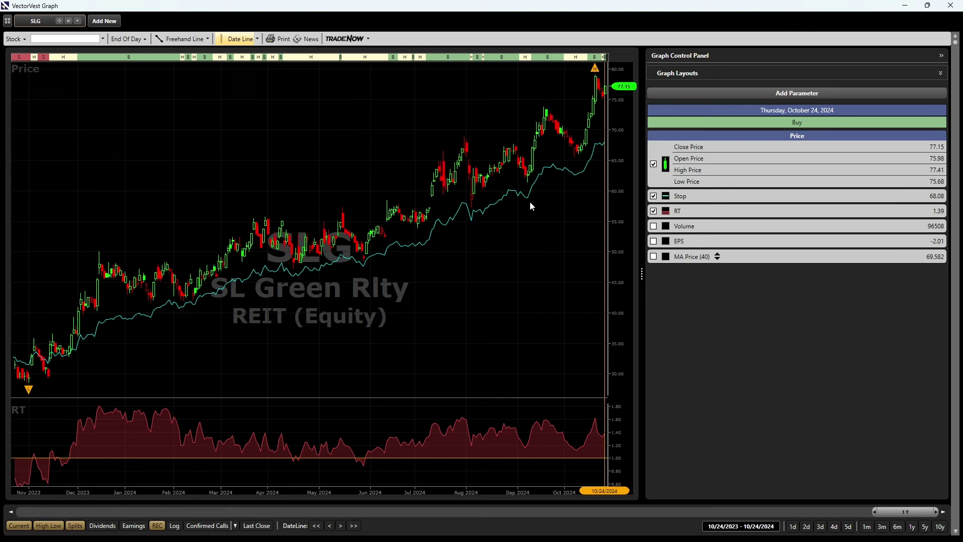
- Page through the REIT (Equity) stock graphs from SLG to HIW, examining each price trend
click(958, 520)
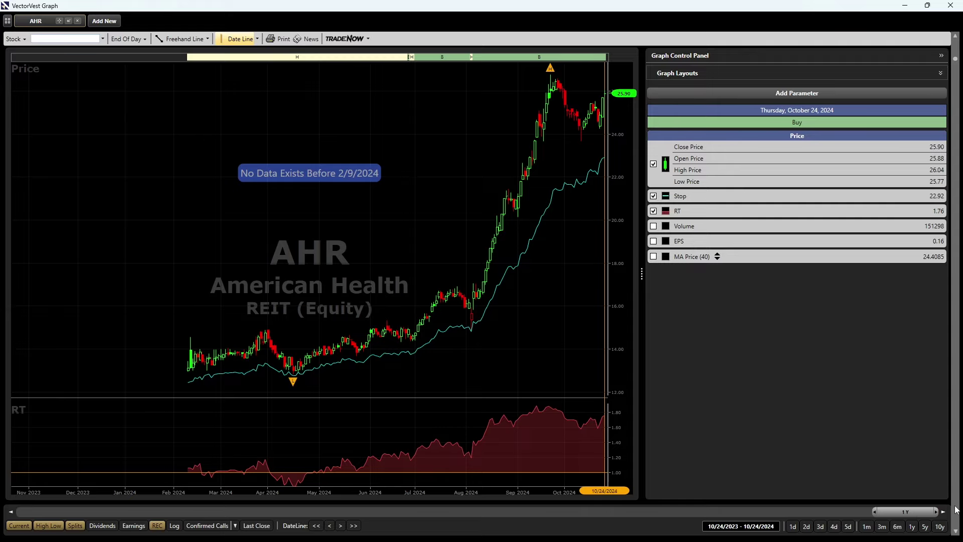
key(Up)
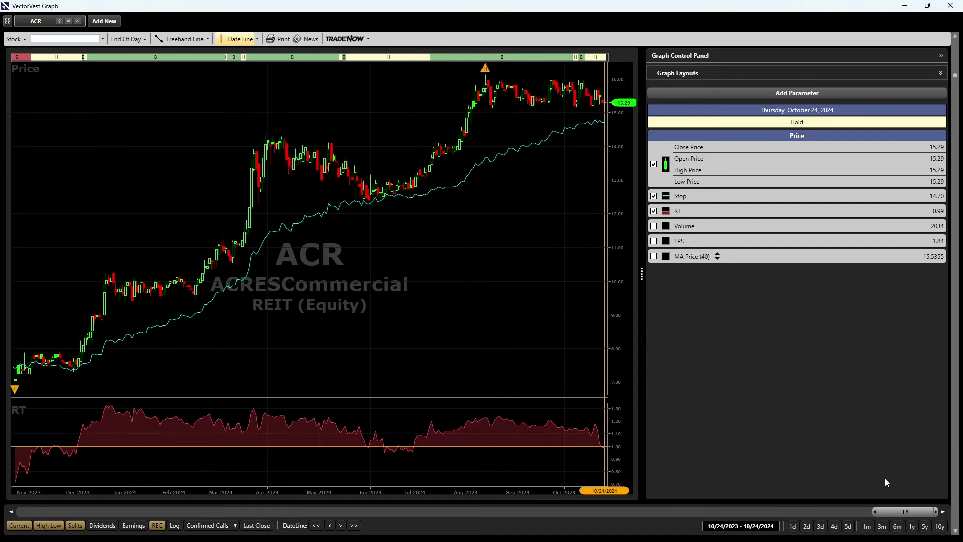
key(Up)
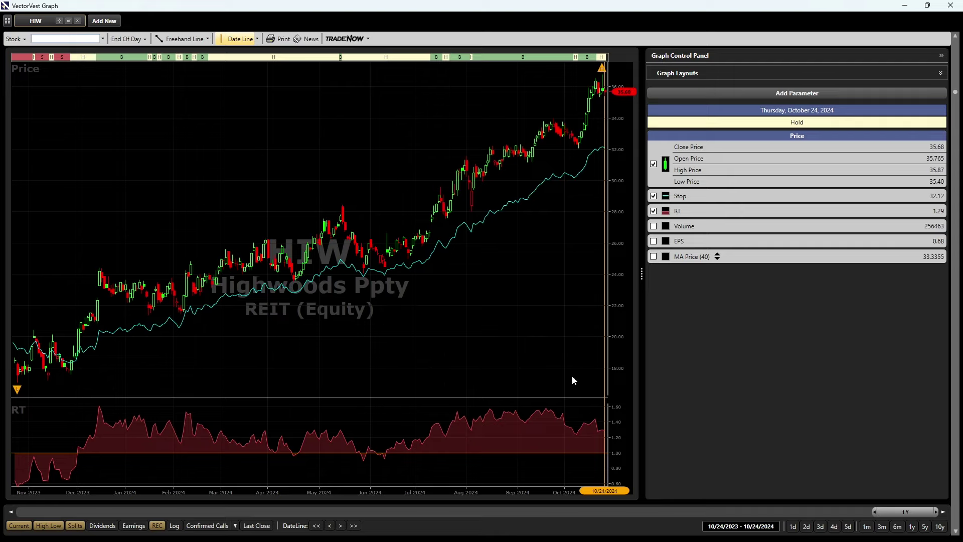
- Turn on Volume for the HIW graph and load the NS 6 graph layout
click(654, 227)
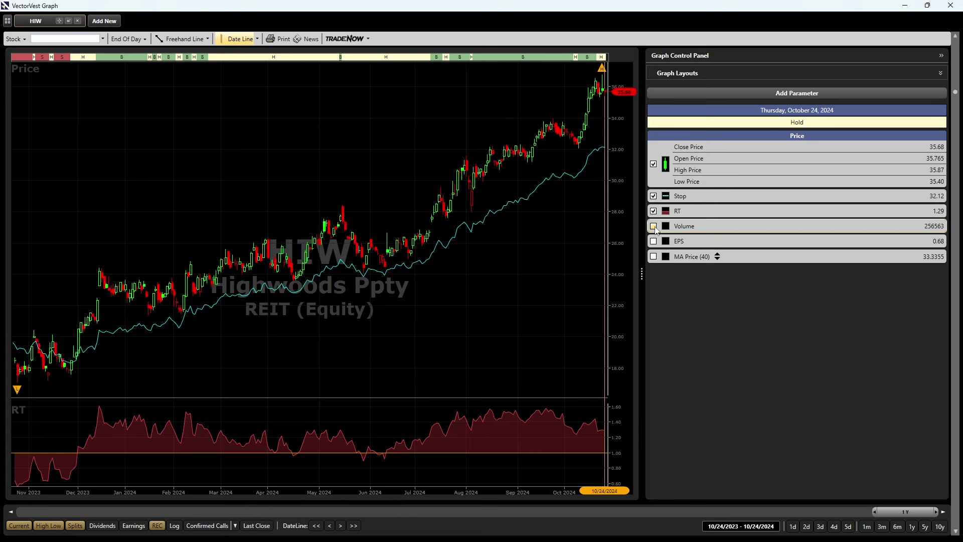
click(765, 74)
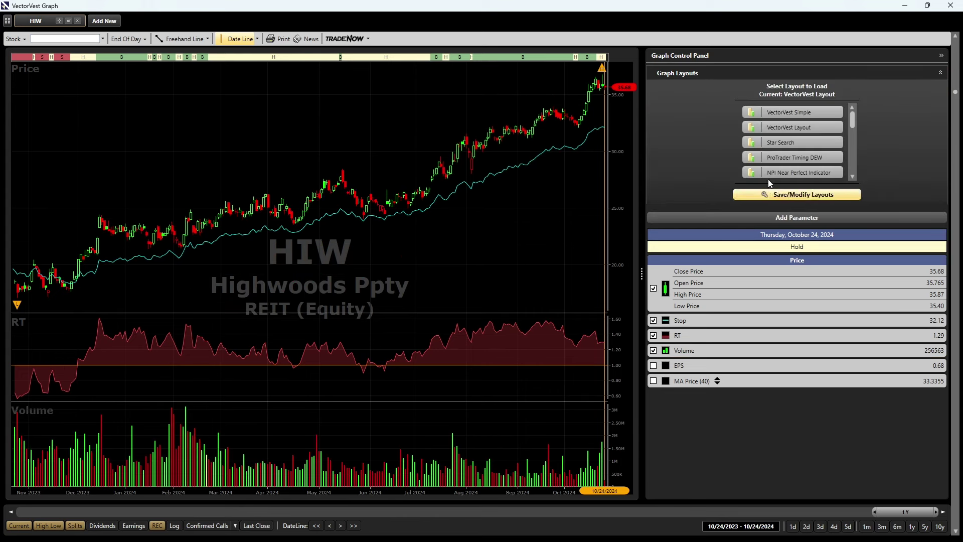
click(772, 158)
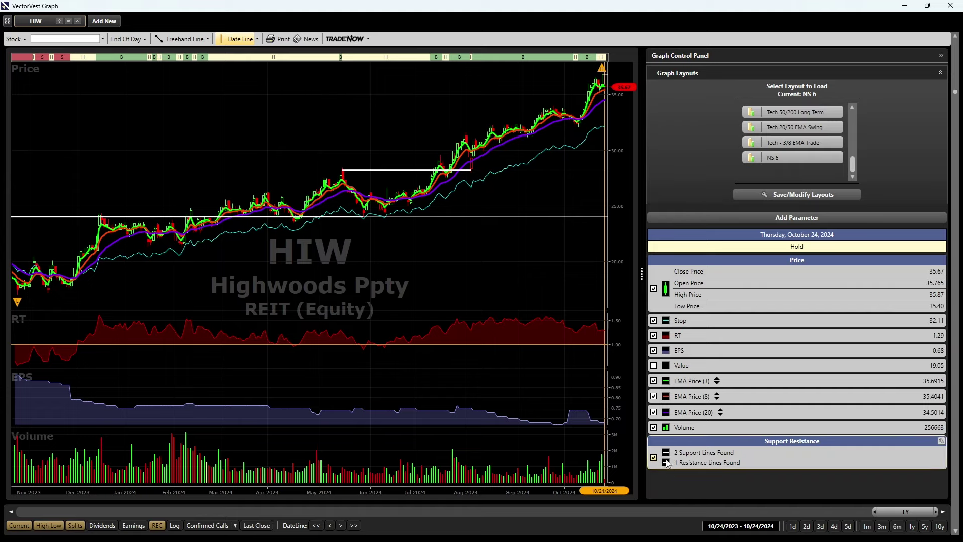
- Page through the REIT (Equity) stock graphs from PDM to CUZ, examining their EMAs, support and resistance lines, RT, EPS and volume
click(955, 524)
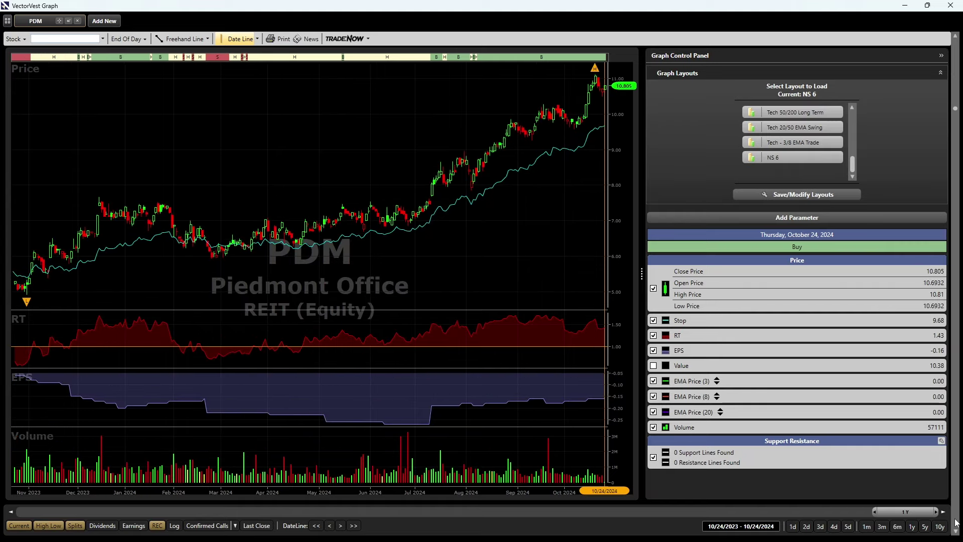
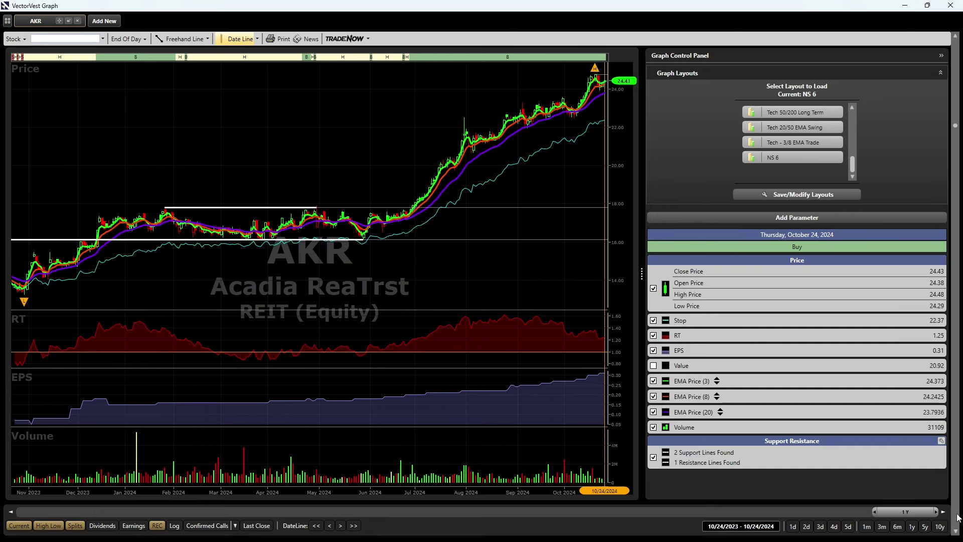
click(957, 518)
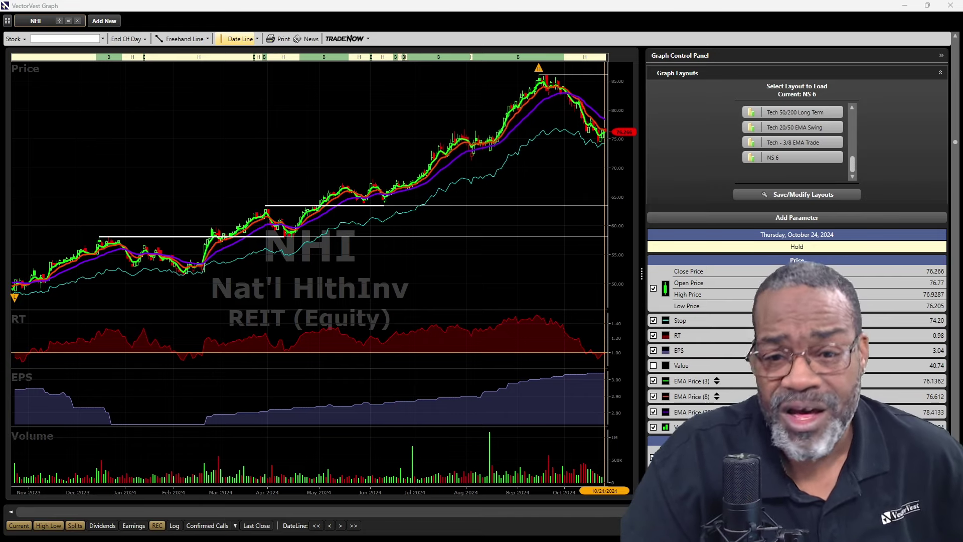
key(Down)
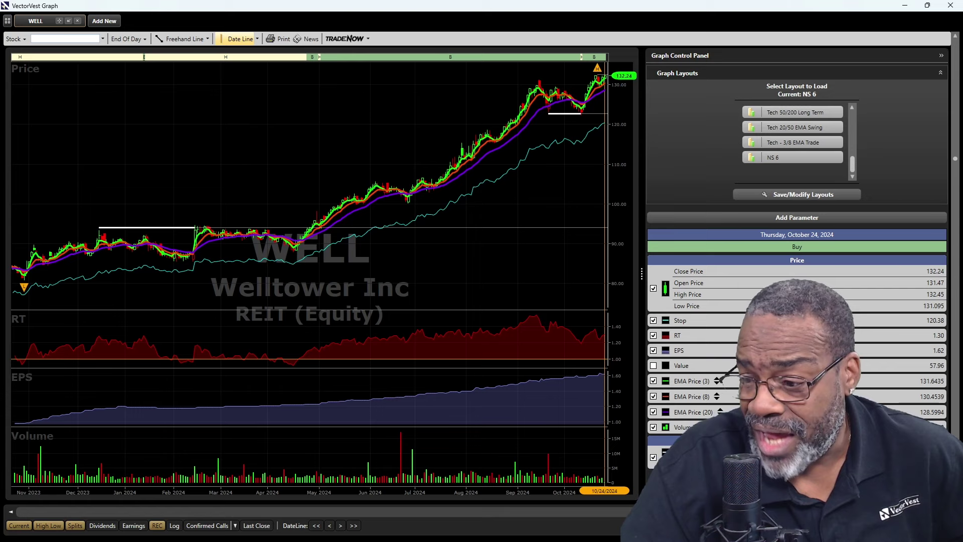
key(Down)
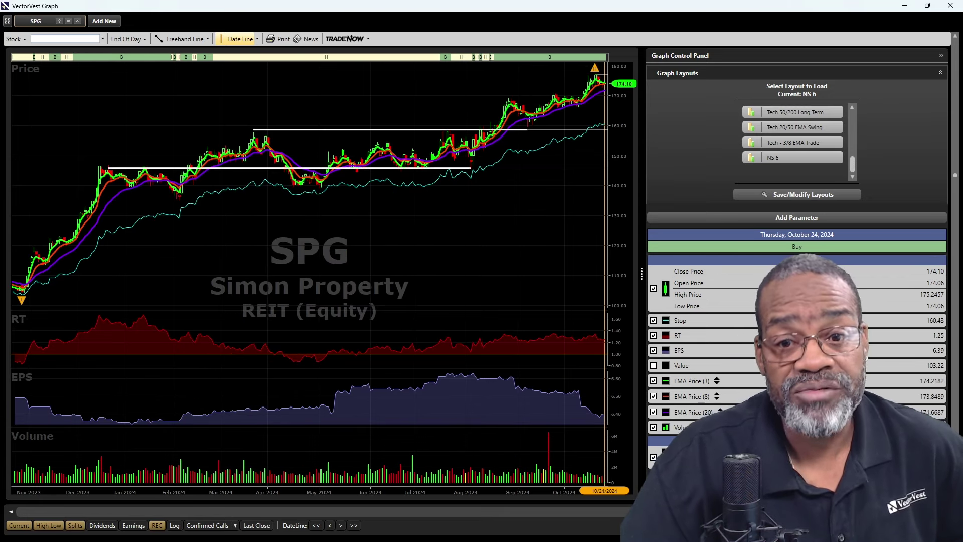
key(Down)
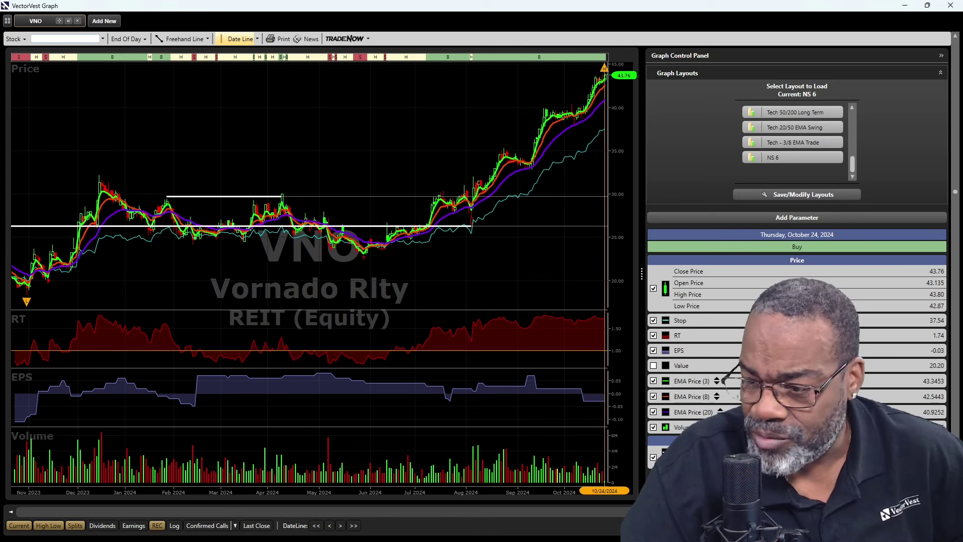
key(Down)
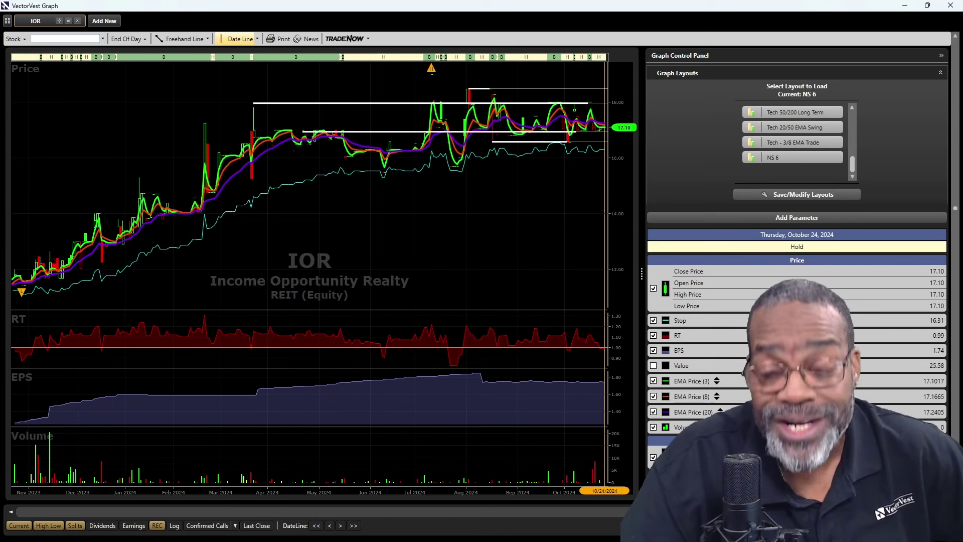
key(Down)
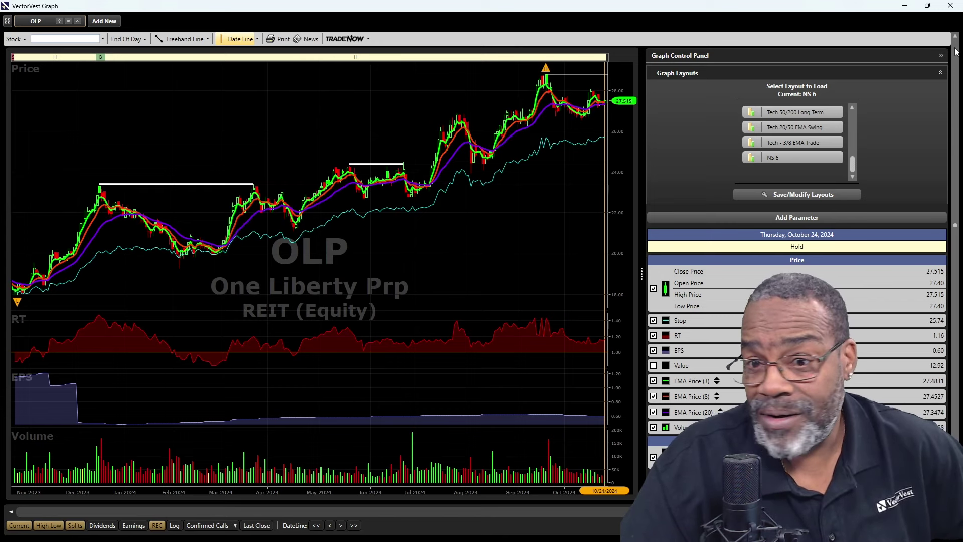
key(Up)
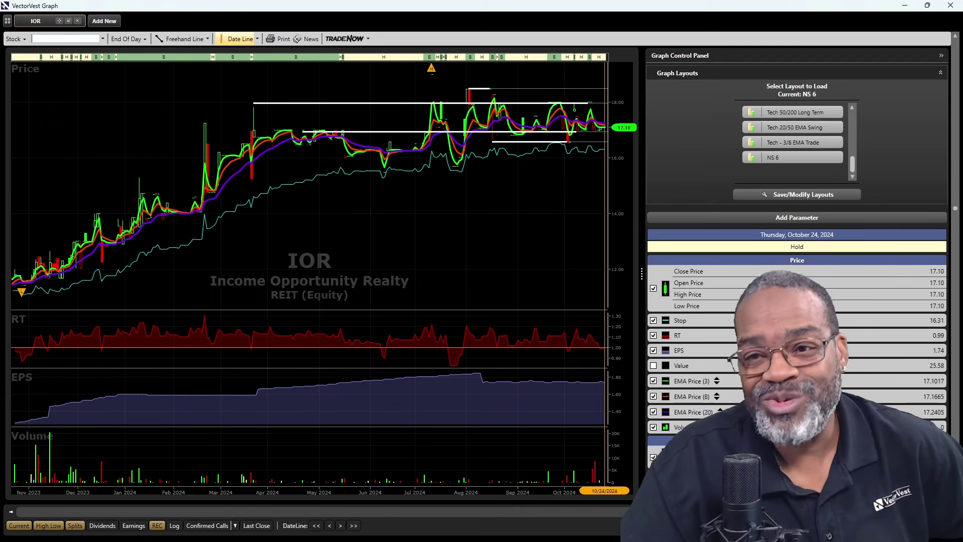
key(Down)
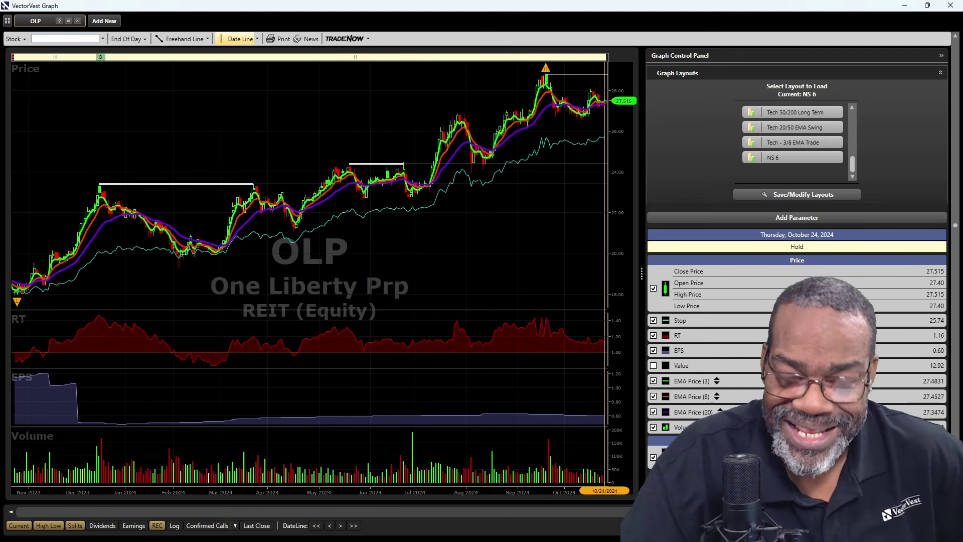
key(Down)
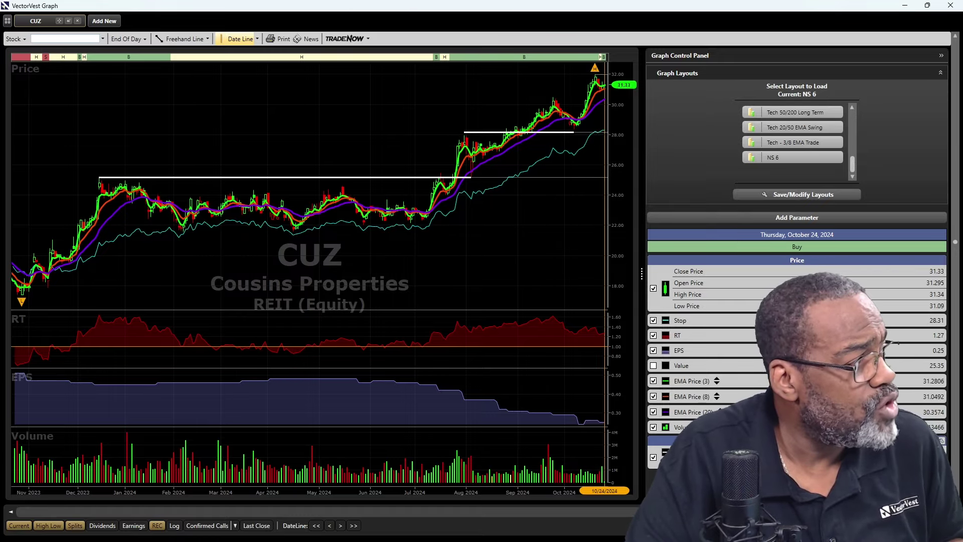
- Switch to the VectorVest channel's playlists on YouTube in the browser
key(alt+Tab)
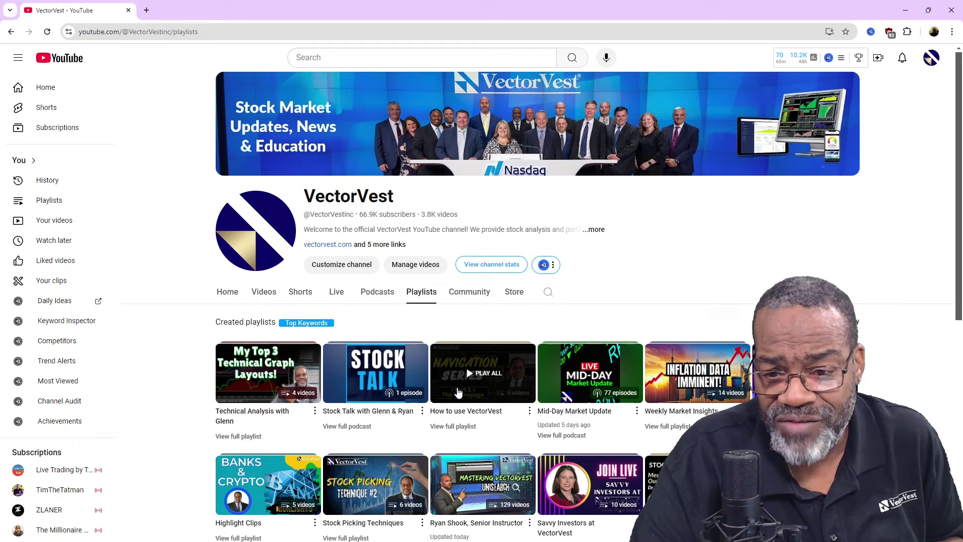
click(528, 403)
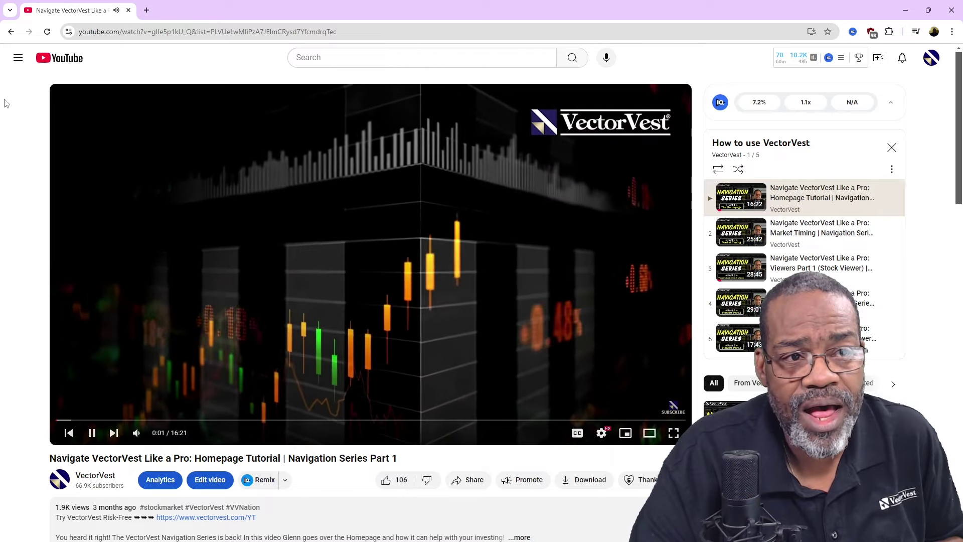
click(11, 32)
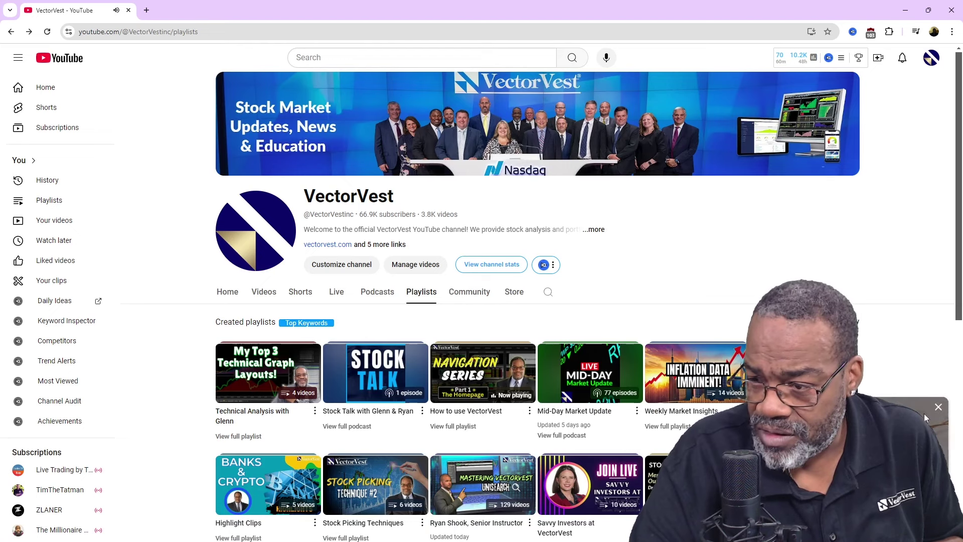
click(938, 407)
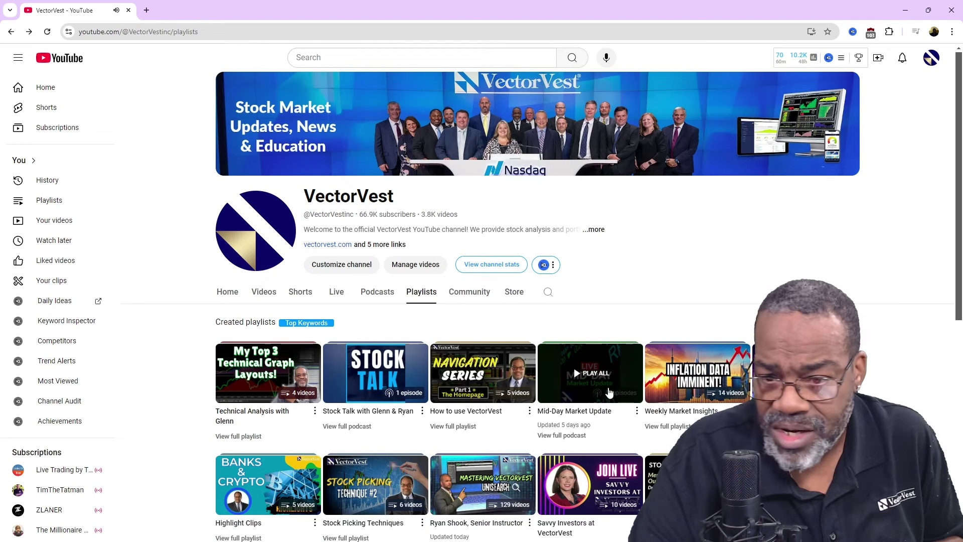
click(529, 410)
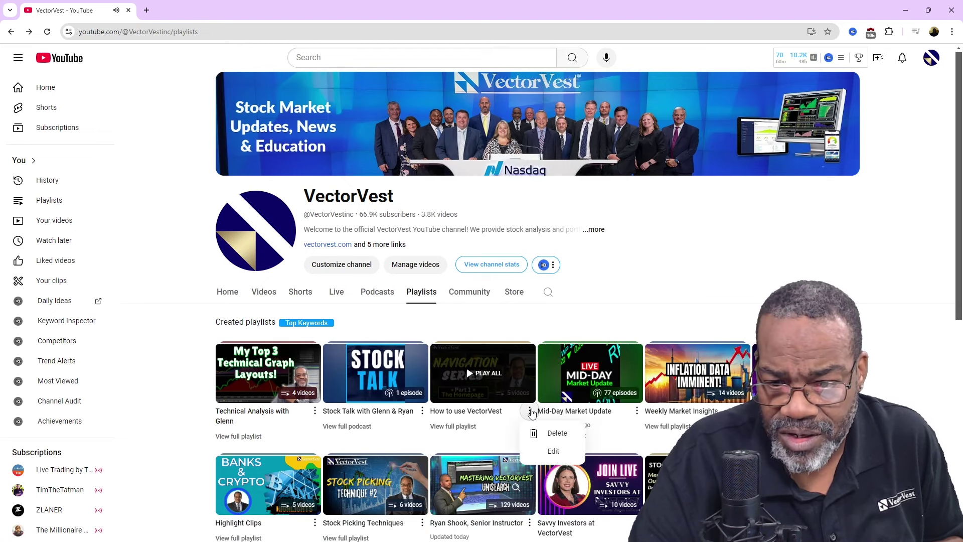
- Open the How to use VectorVest playlist and pause its first video, the Homepage Tutorial
click(493, 418)
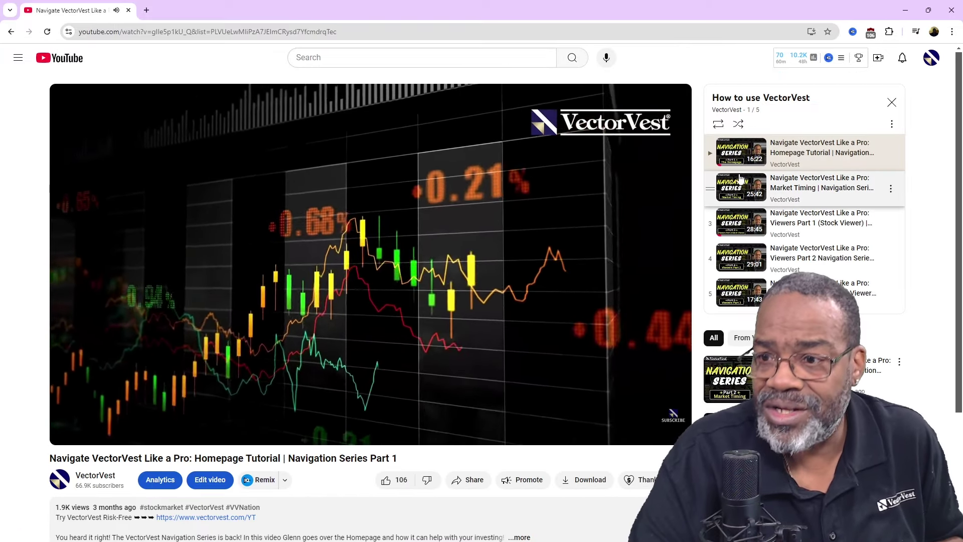
click(91, 432)
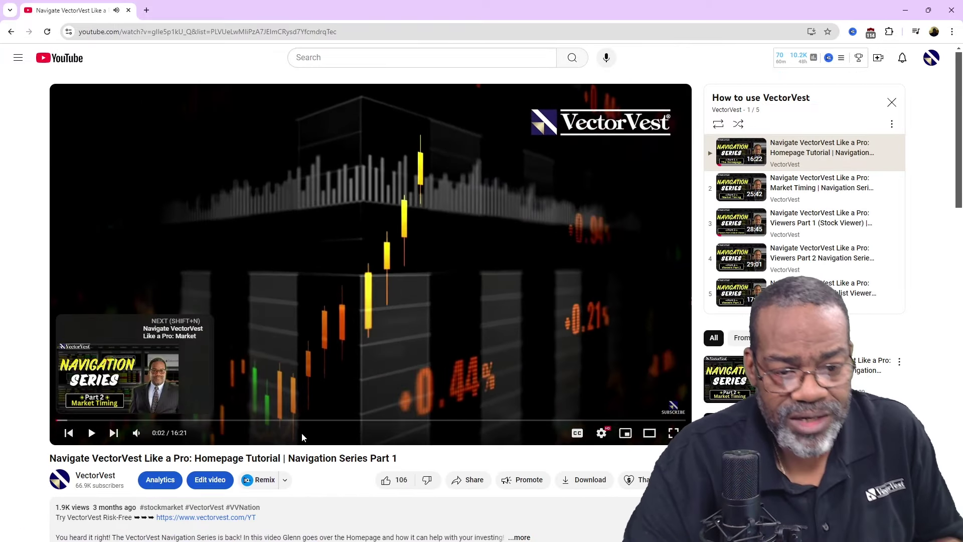